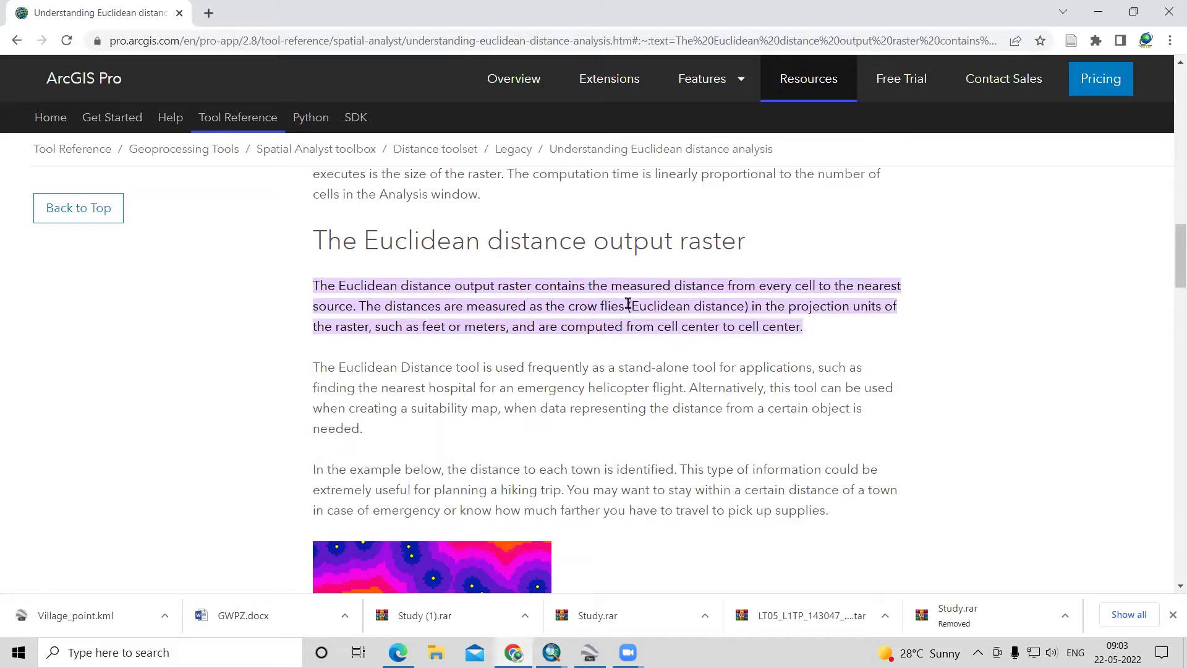
Step: Read the documentation section on the Euclidean distance output raster, covering projection units and typical uses of the tool
drag(628, 305, 745, 305)
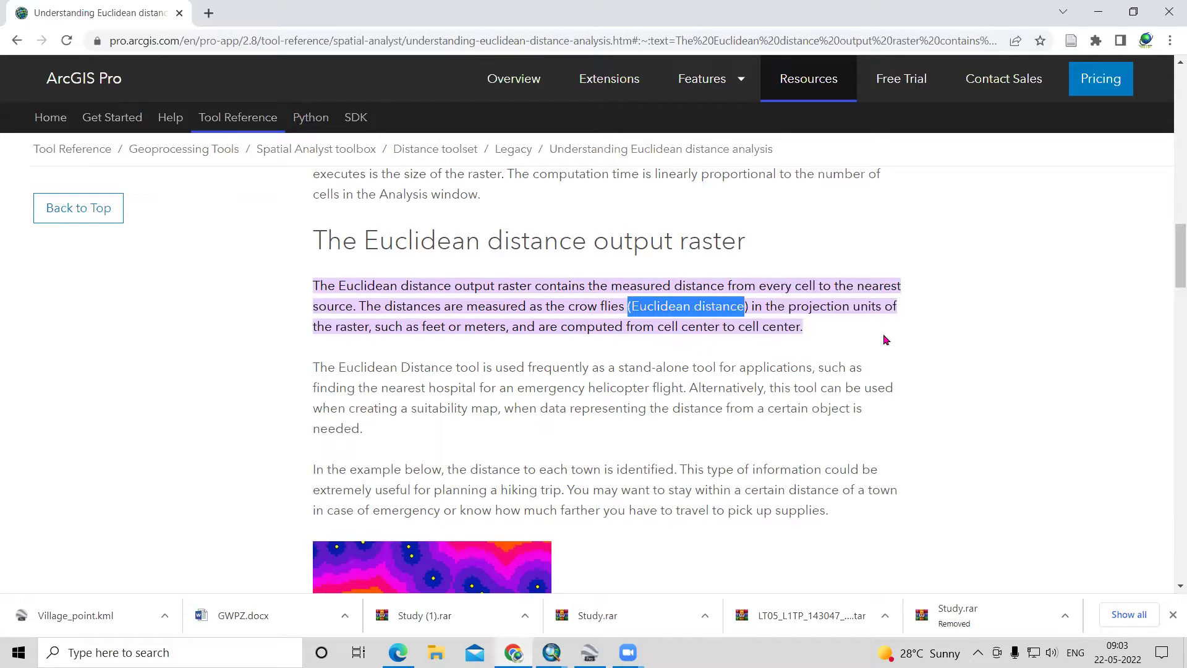
drag(784, 305, 889, 300)
click(809, 307)
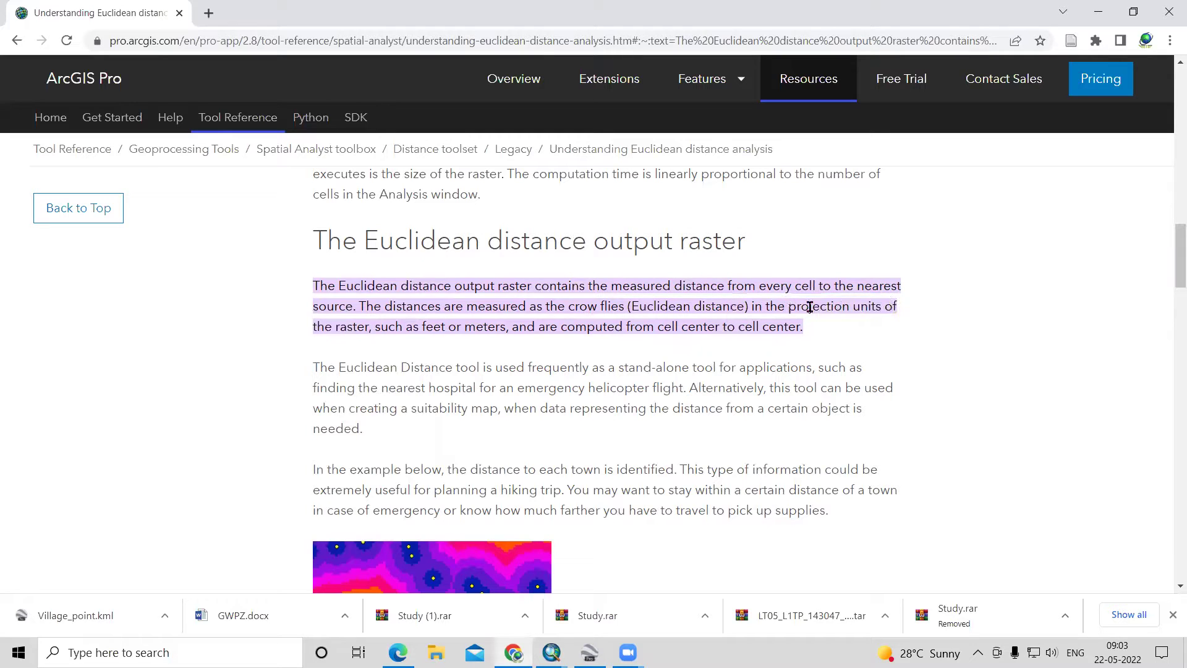
drag(791, 307, 900, 312)
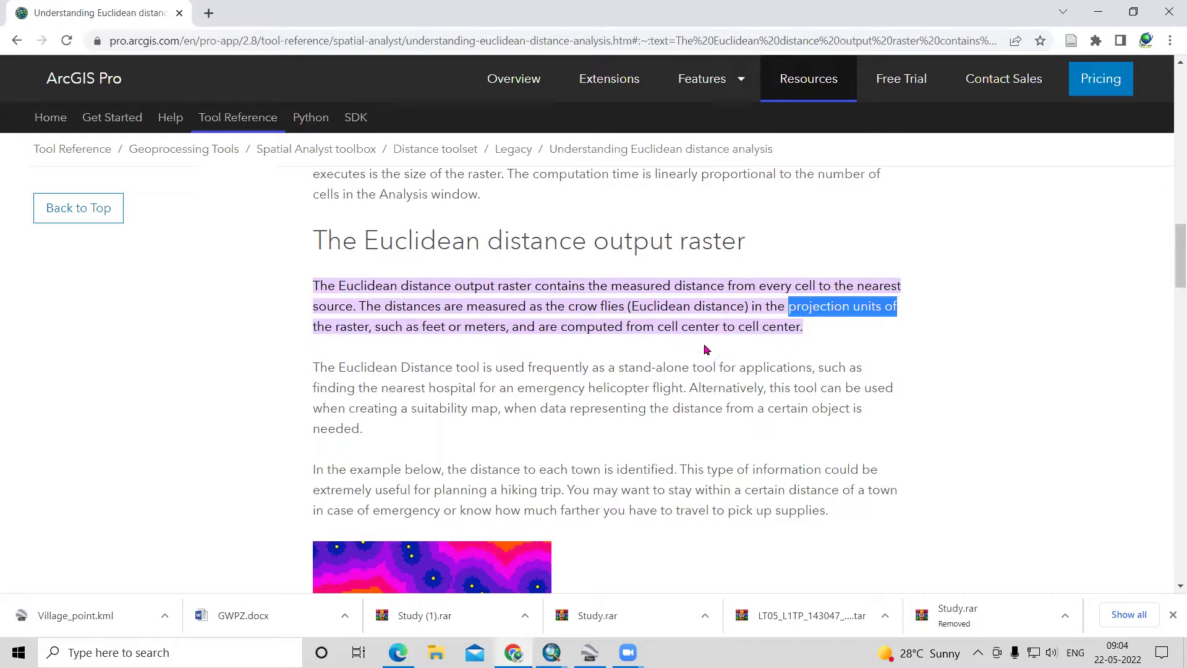
click(558, 388)
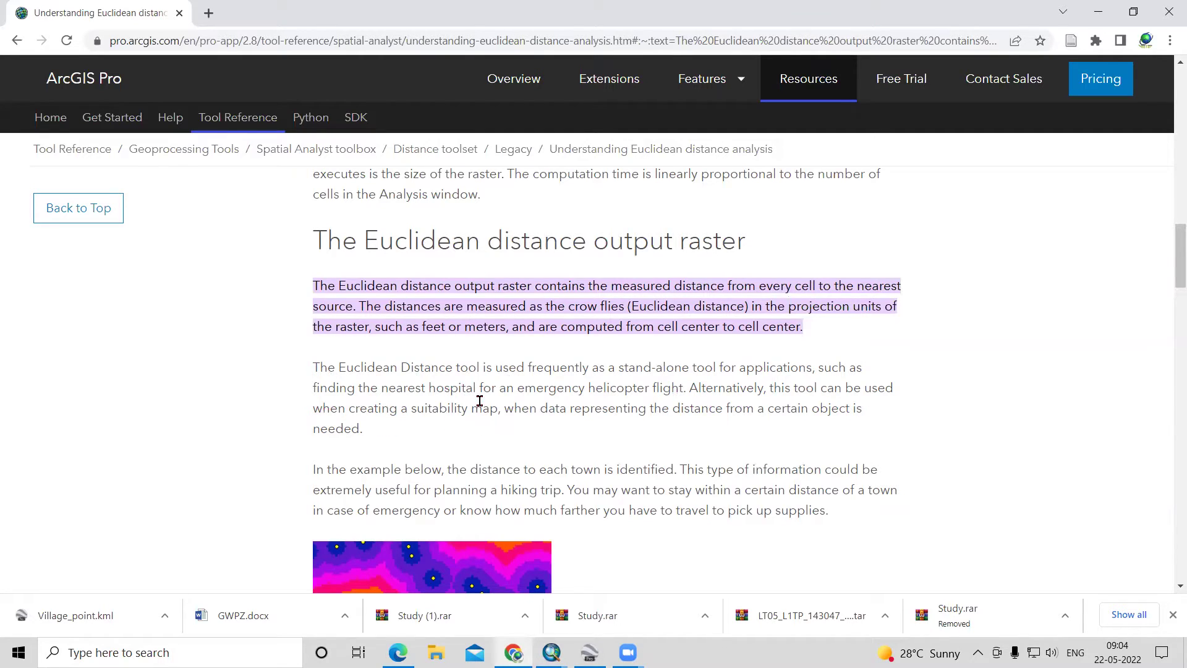
scroll(480, 400, down, 3)
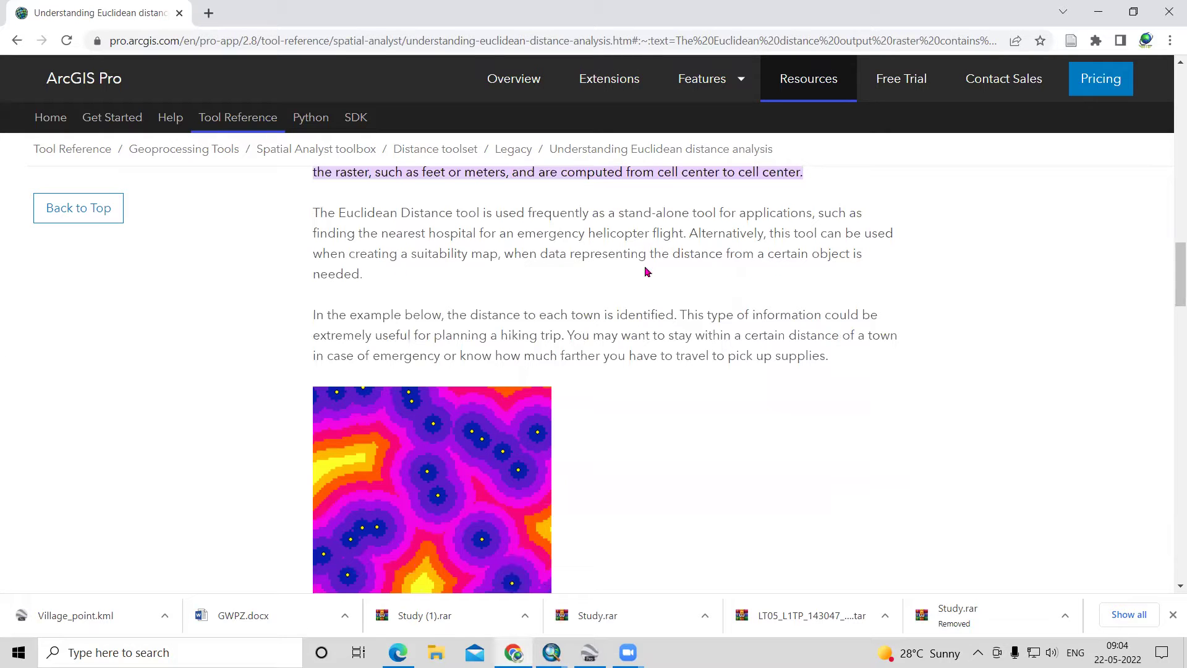
scroll(572, 308, up, 1)
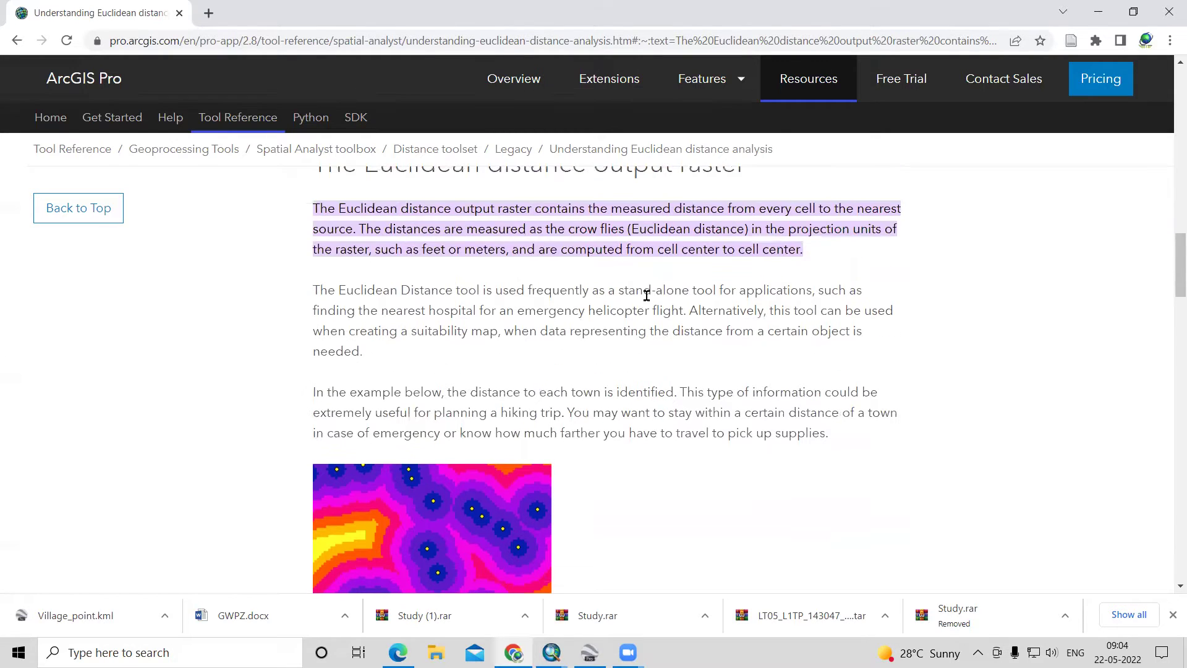
scroll(654, 312, up, 1)
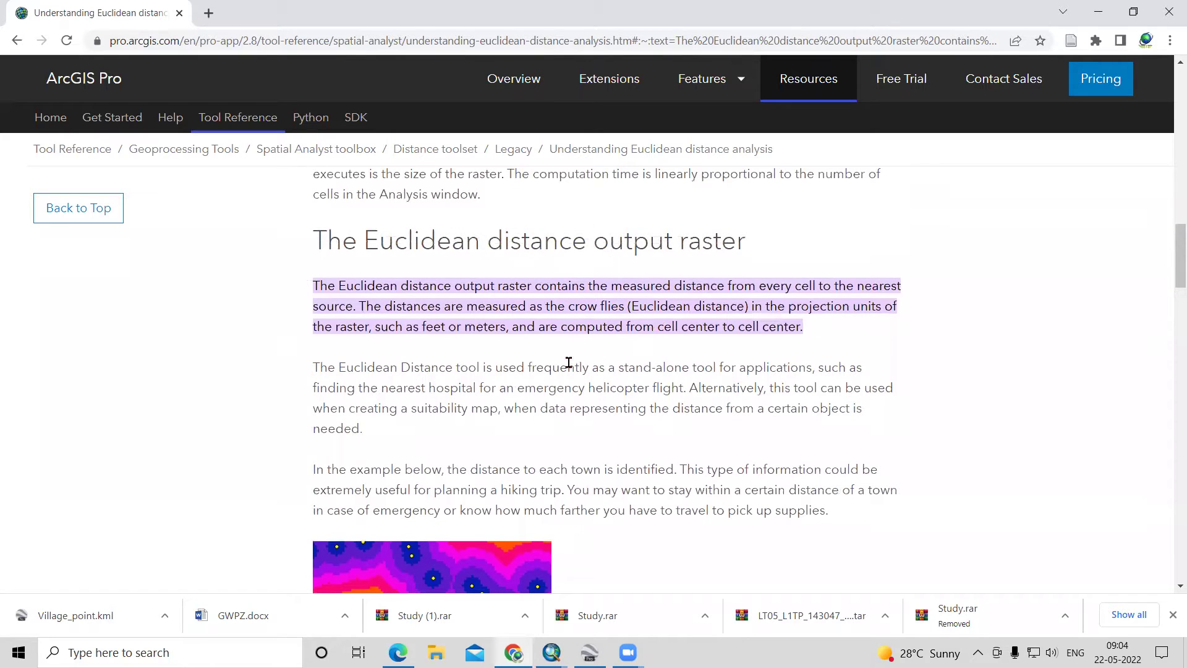
Step: Switch to the ArcMap window with the Jalna map, show the Prj_Jalna layer and hide the Road layer
mouse_move(552, 653)
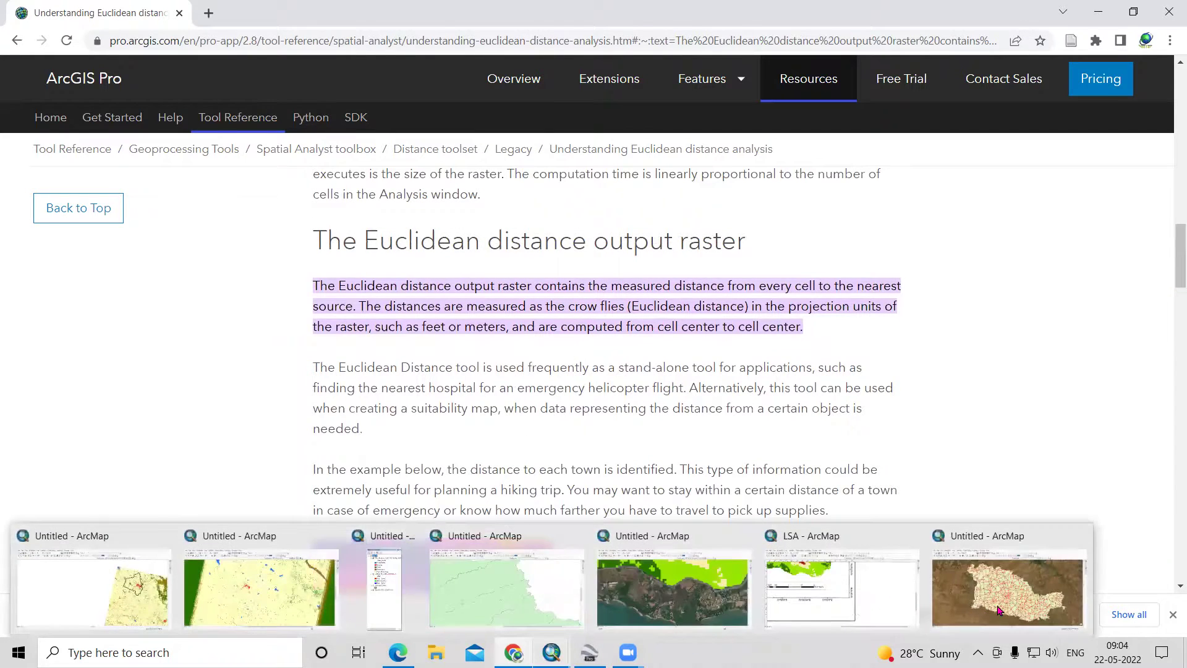
click(1007, 593)
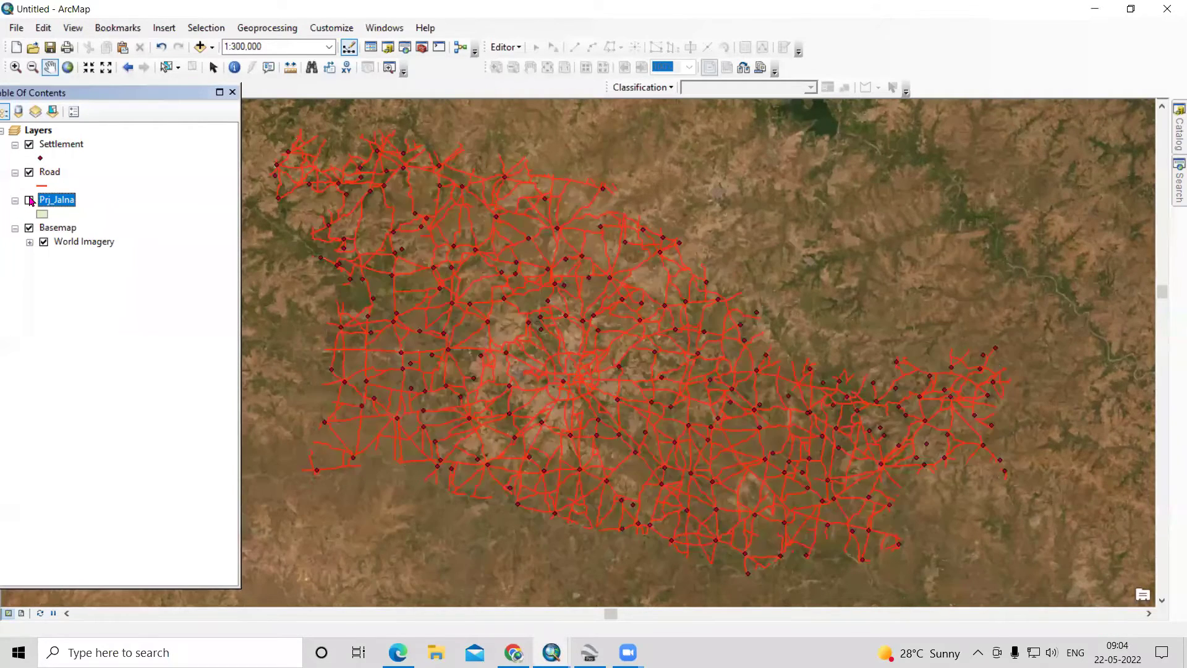
click(29, 199)
click(29, 173)
click(29, 173)
click(29, 144)
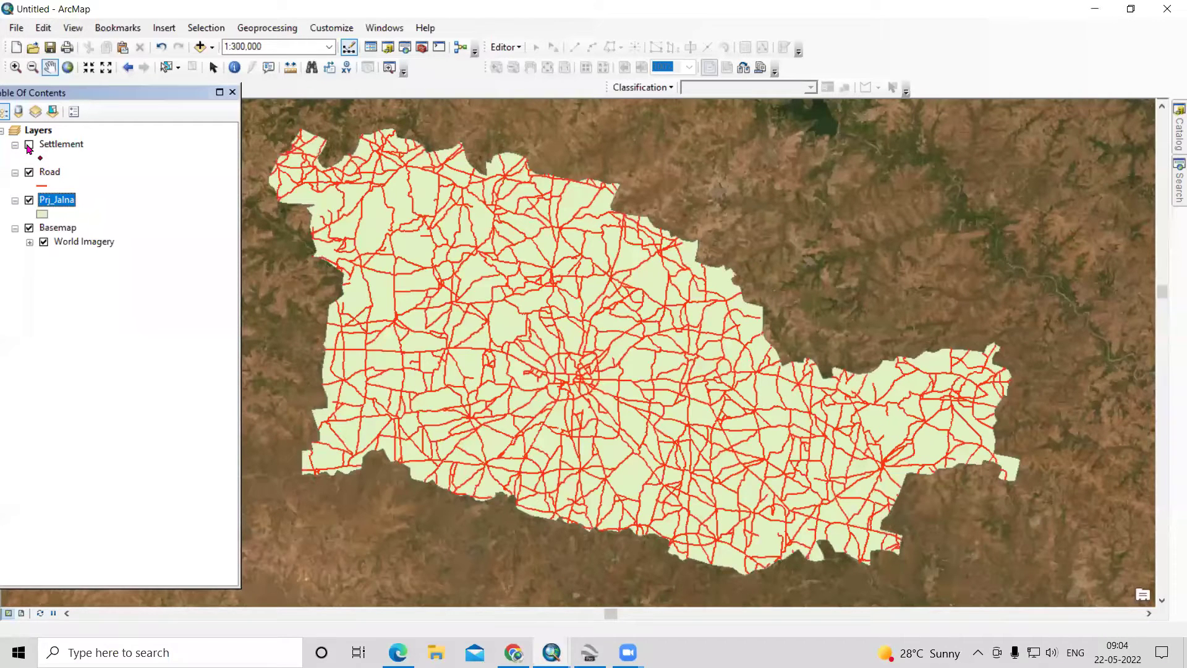
click(29, 146)
click(29, 173)
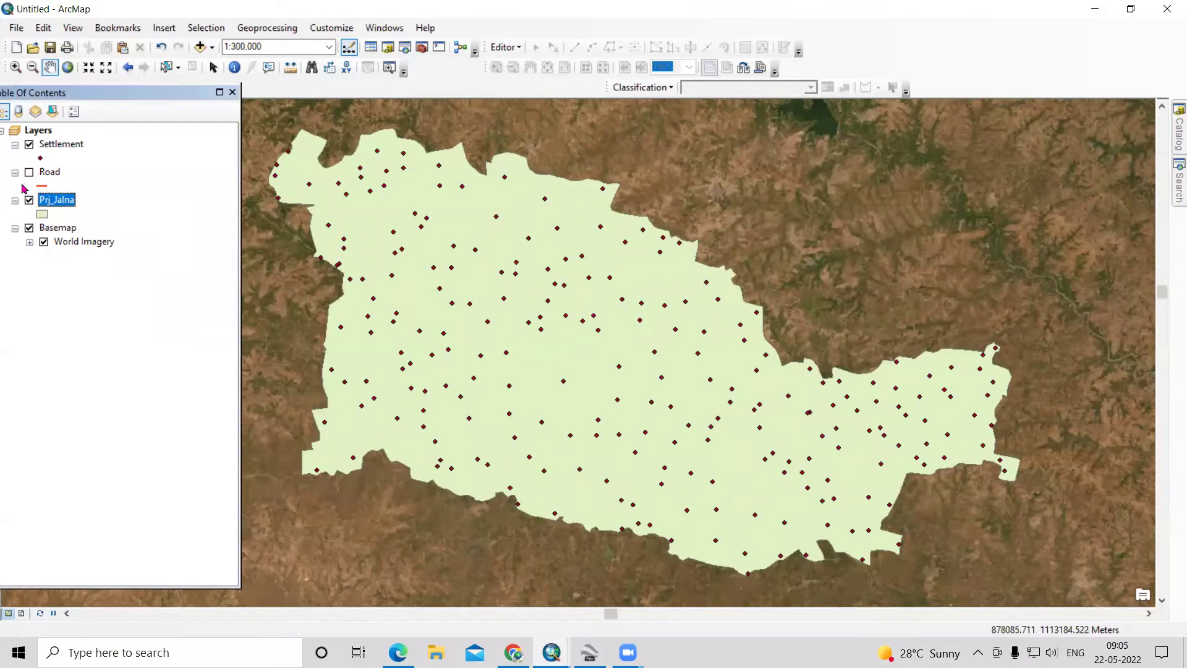
Step: Change the Prj_Jalna layer's symbol to Hollow with an outline width of 2
click(637, 277)
click(967, 273)
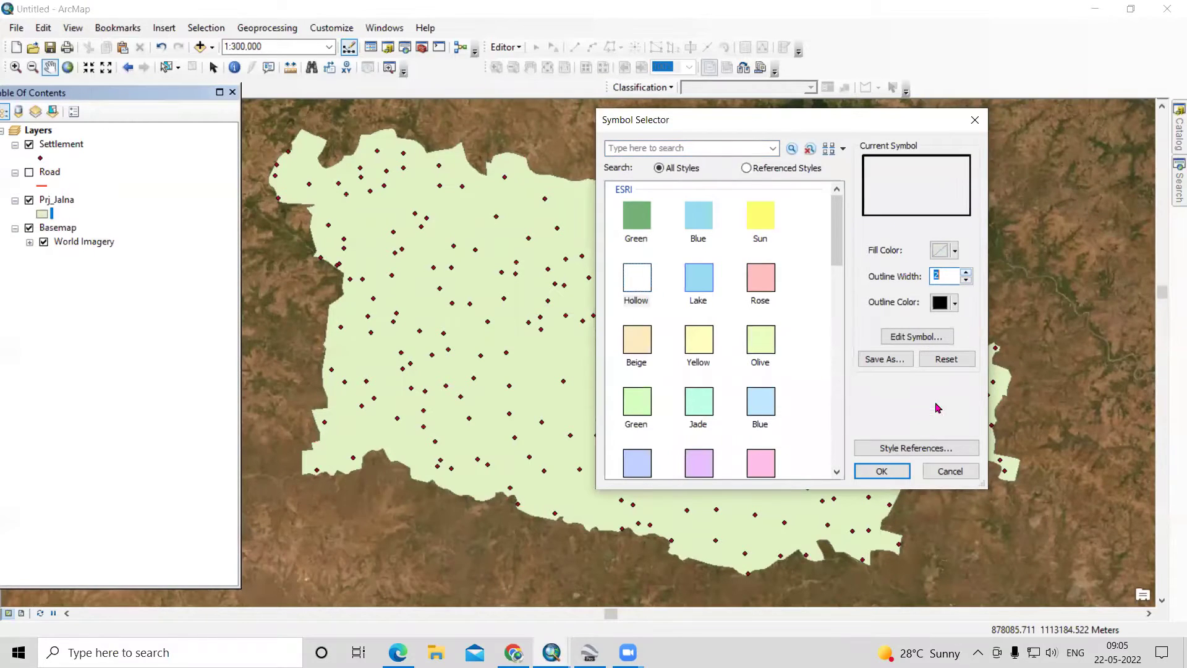
click(882, 471)
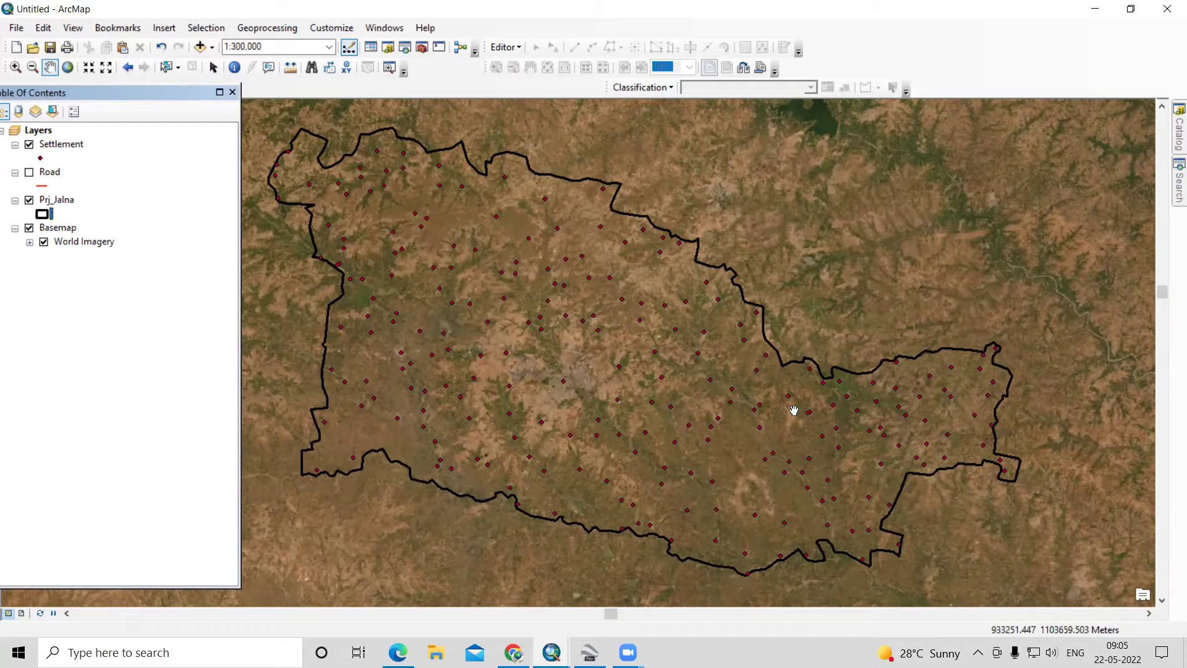
Step: Check the projected coordinate system and projection in the Settlement layer's source properties
right_click(69, 148)
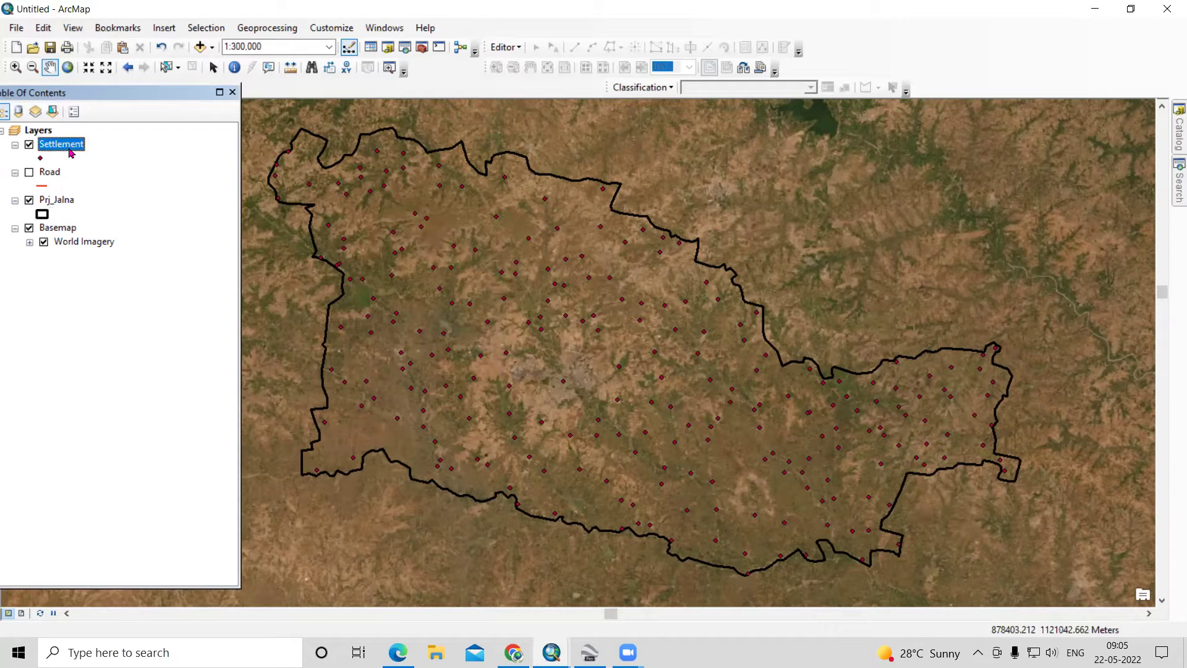
click(132, 471)
drag(494, 337, 654, 340)
click(654, 340)
triple_click(654, 341)
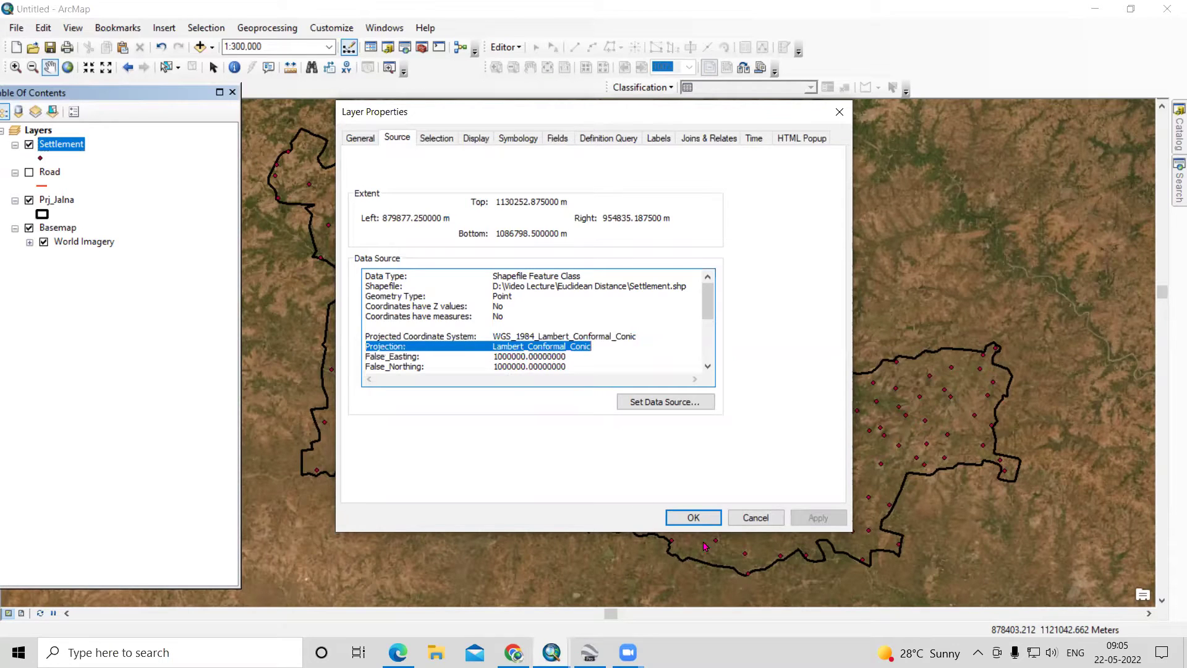
click(756, 518)
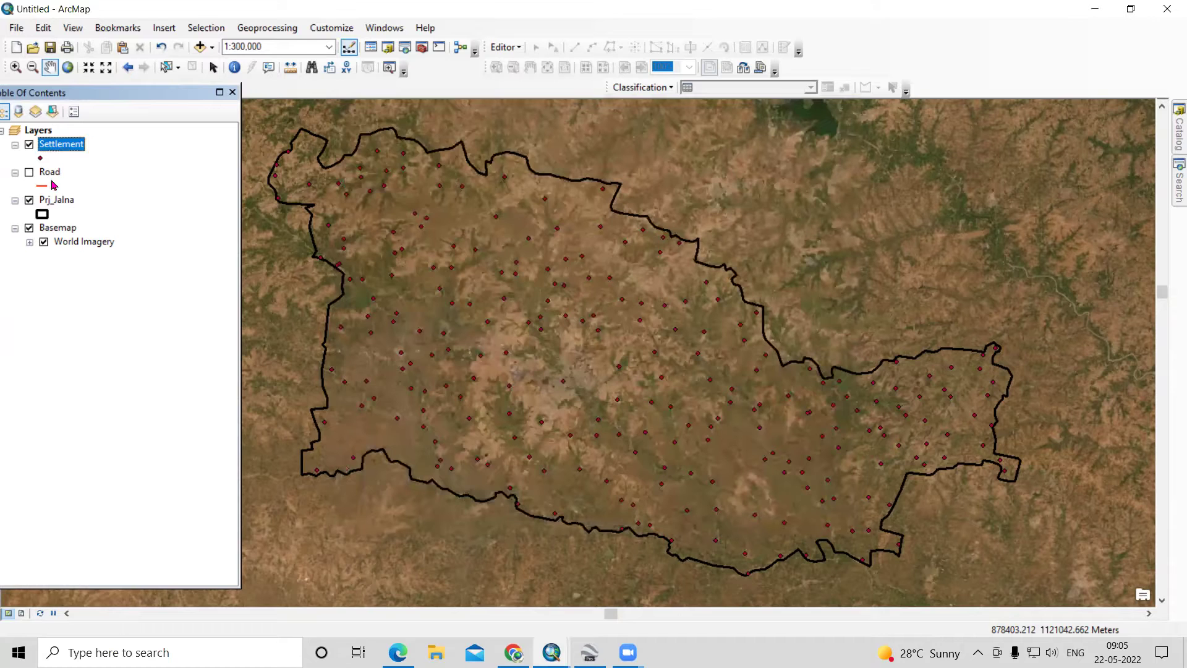
Step: Open the Euclidean Distance tool from the Distance toolset of the Spatial Analyst Tools
click(531, 338)
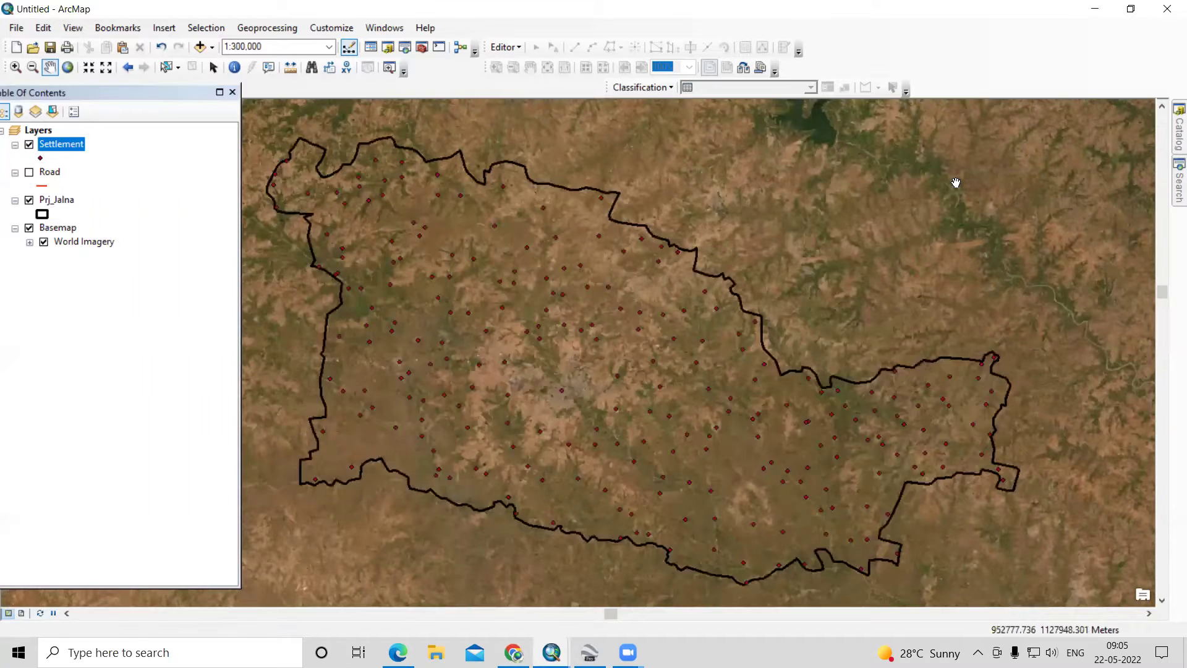
click(422, 48)
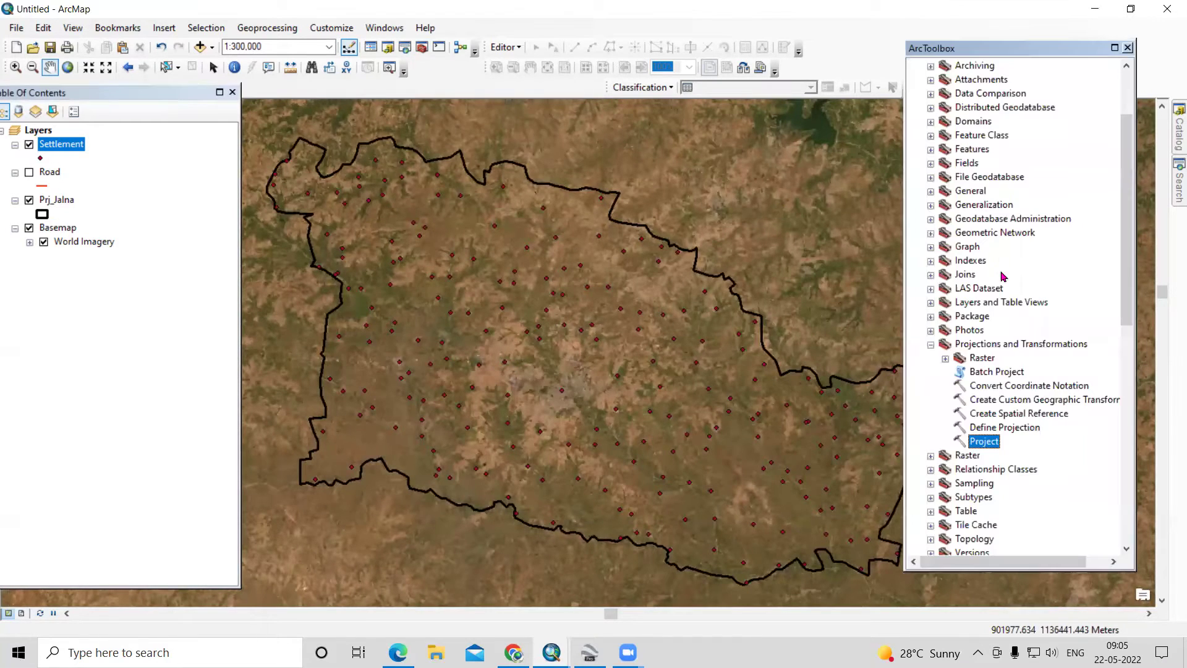
click(930, 344)
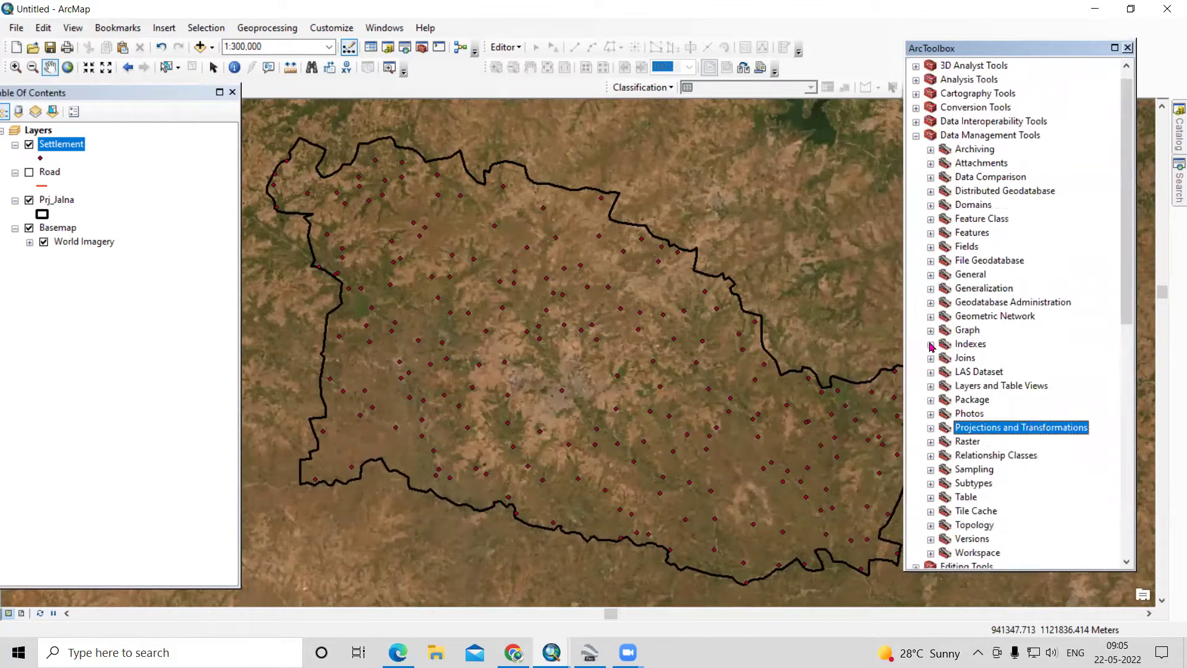
scroll(940, 300, up, 1)
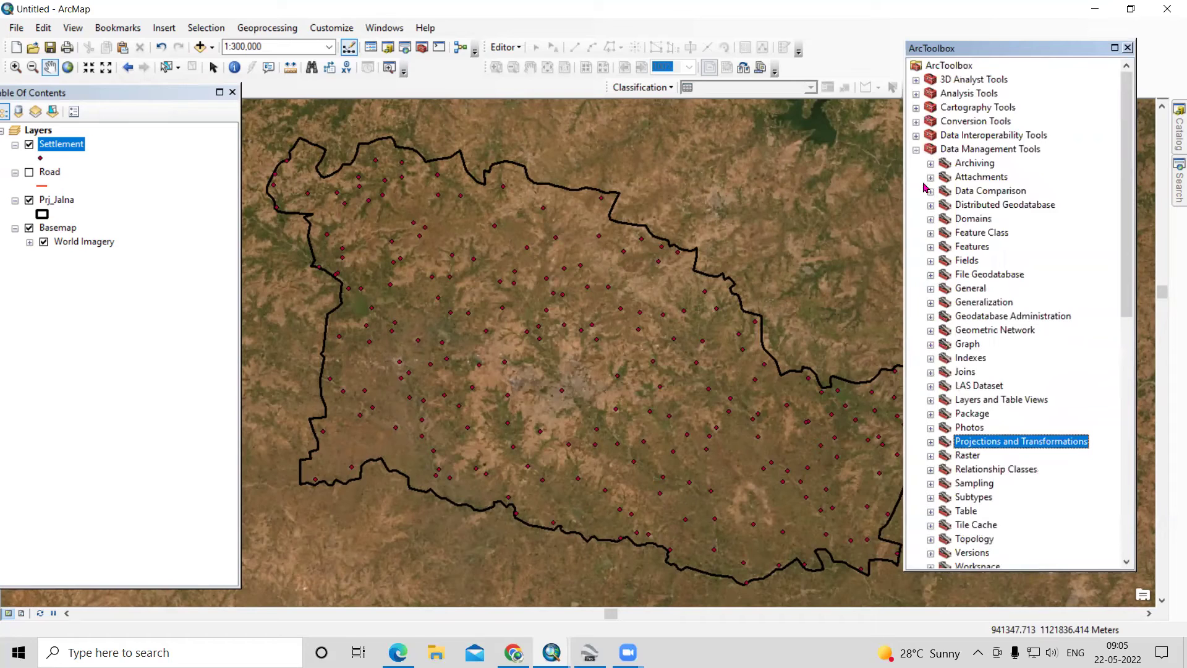
click(915, 150)
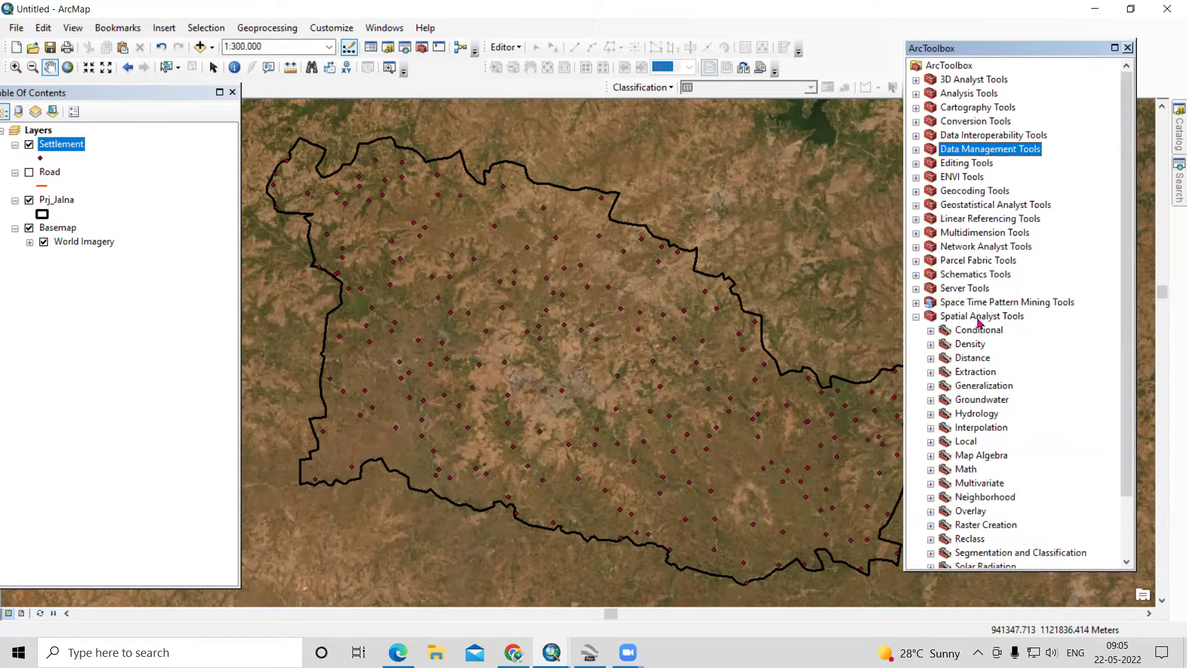
click(916, 317)
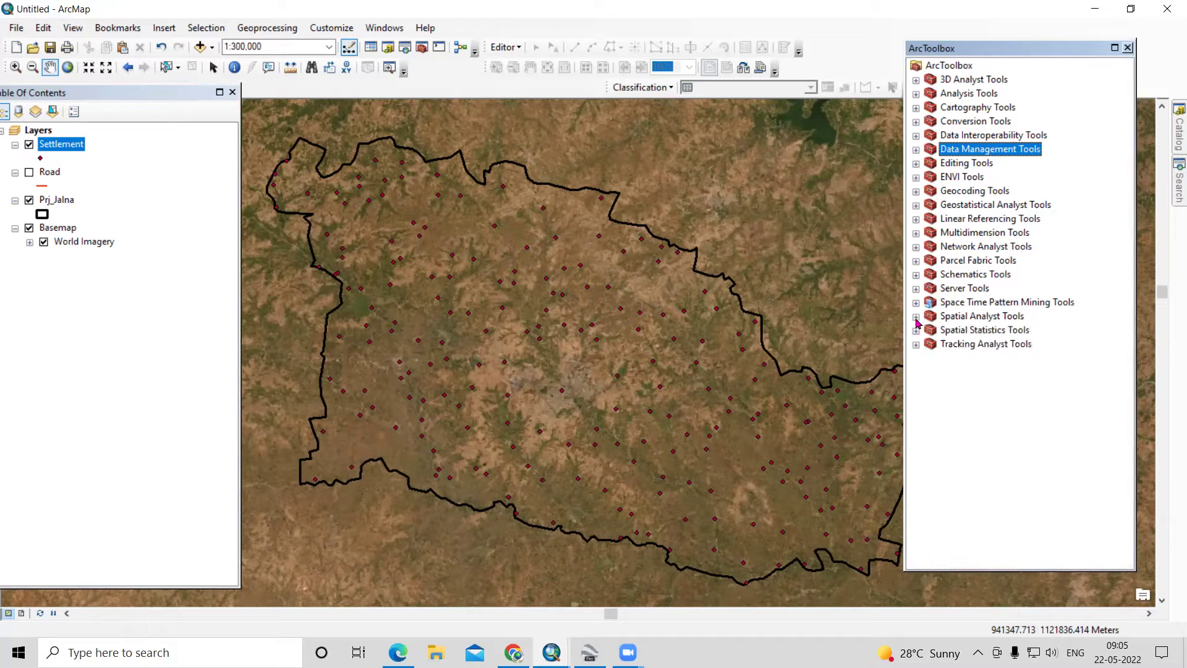
click(916, 318)
scroll(917, 323, down, 1)
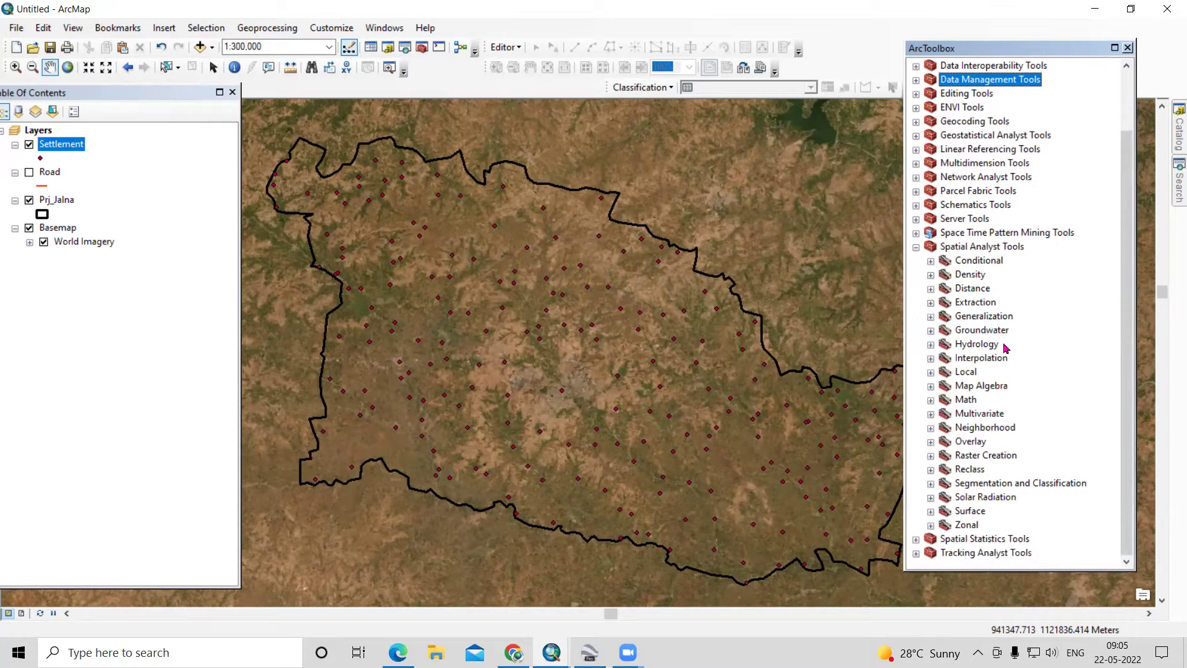
double_click(973, 288)
click(1012, 441)
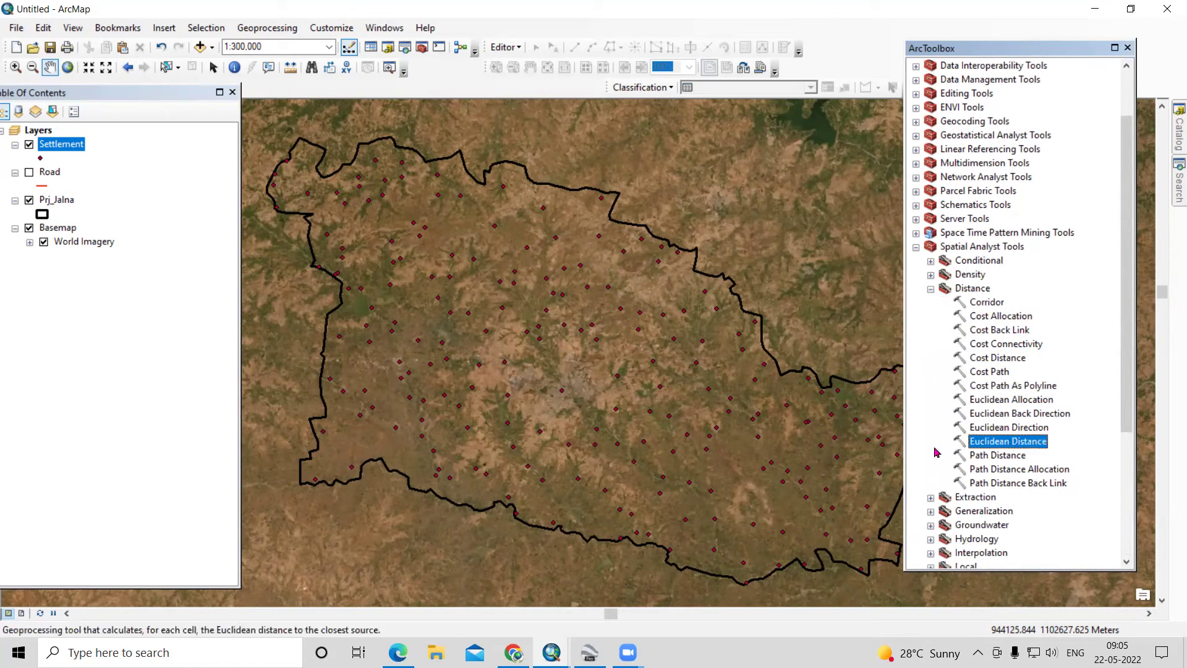
double_click(1013, 445)
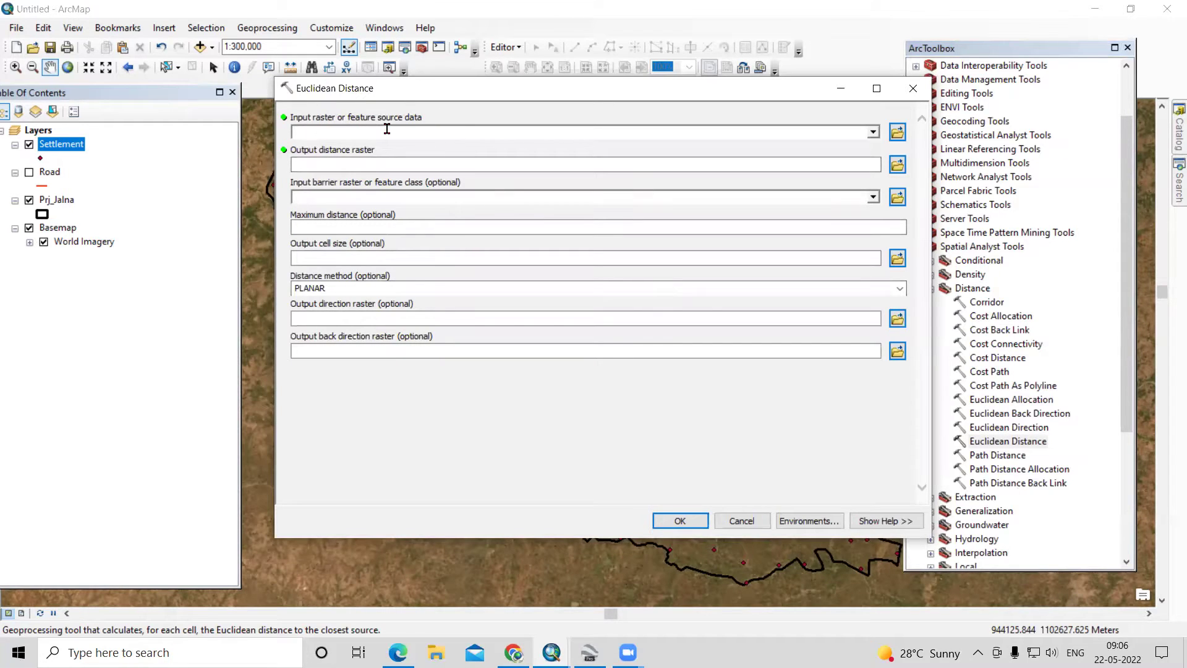
Step: Use Settlement as the source data and save the output distance raster as Settlement_Eu in D:\Video Lecture\Euclidean Distance
drag(61, 147, 349, 128)
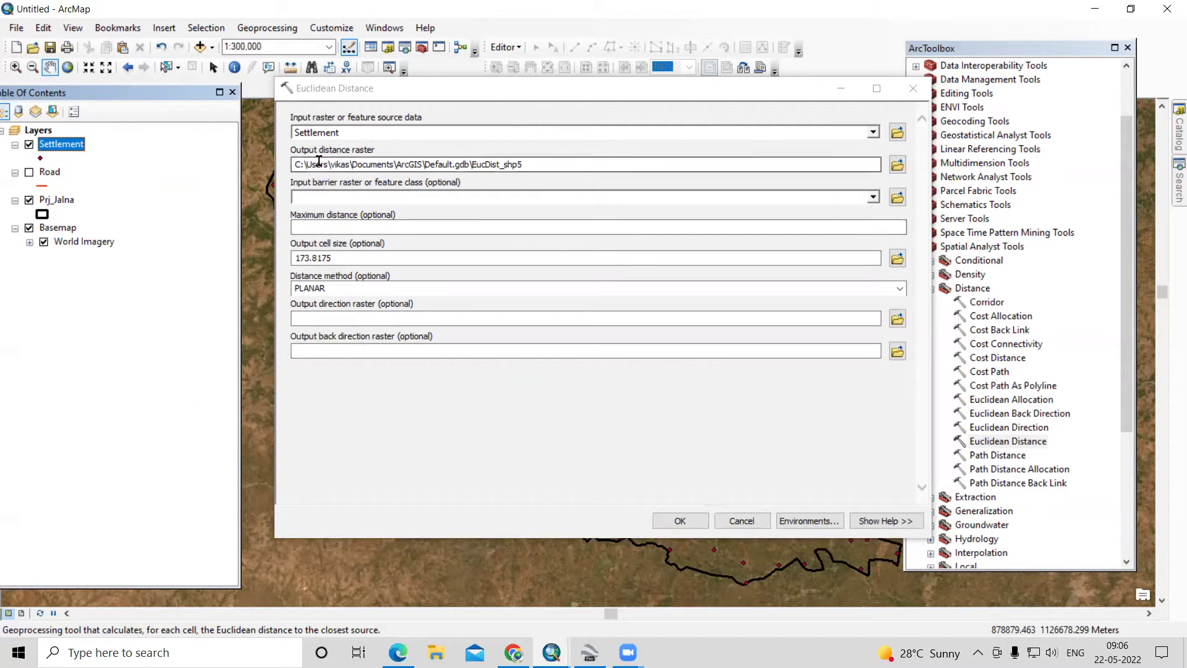
click(897, 165)
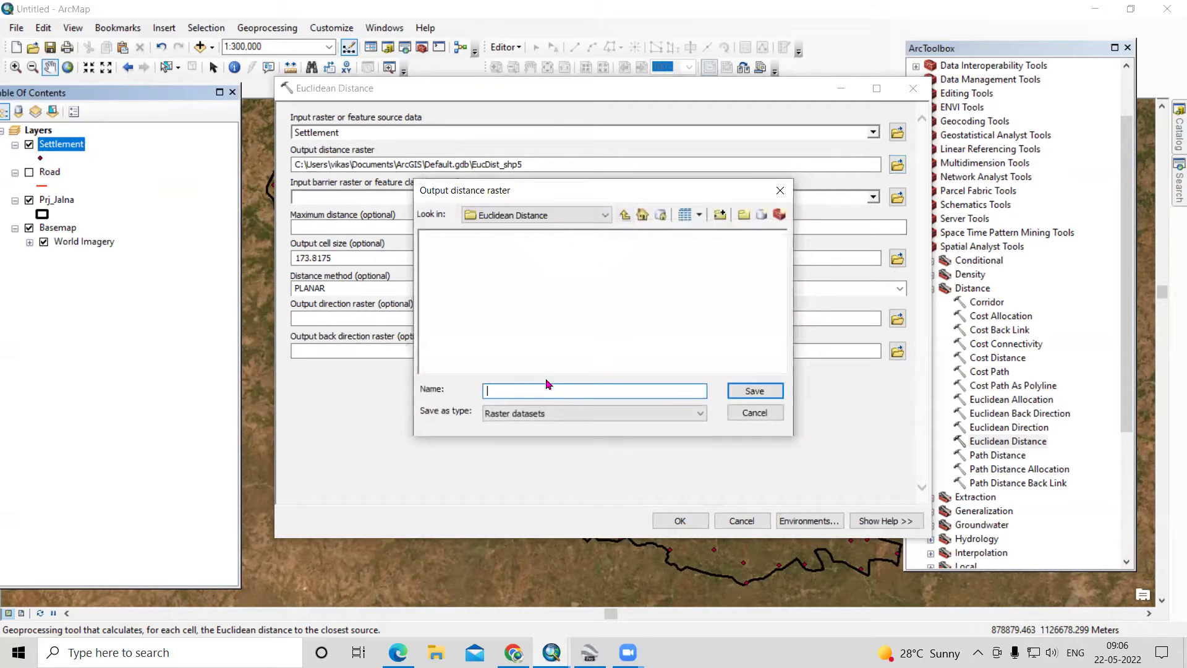
click(624, 215)
double_click(470, 236)
click(567, 390)
click(754, 391)
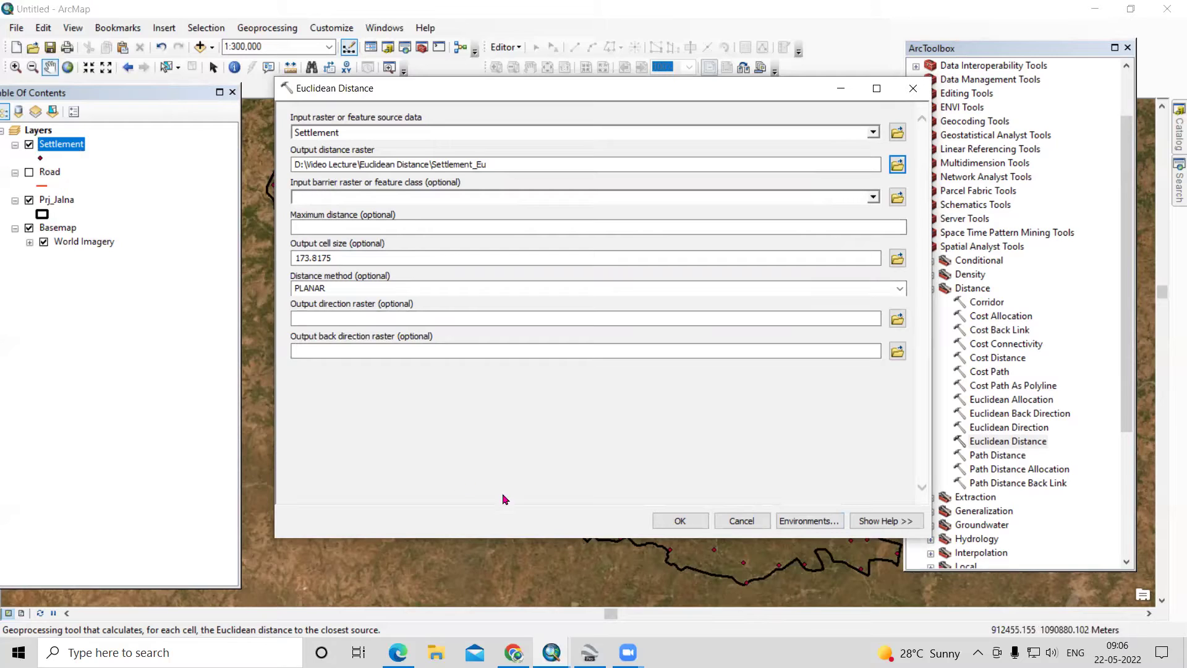
Step: Set the tool environment's processing extent to Same as layer Prj_Jalna
click(816, 521)
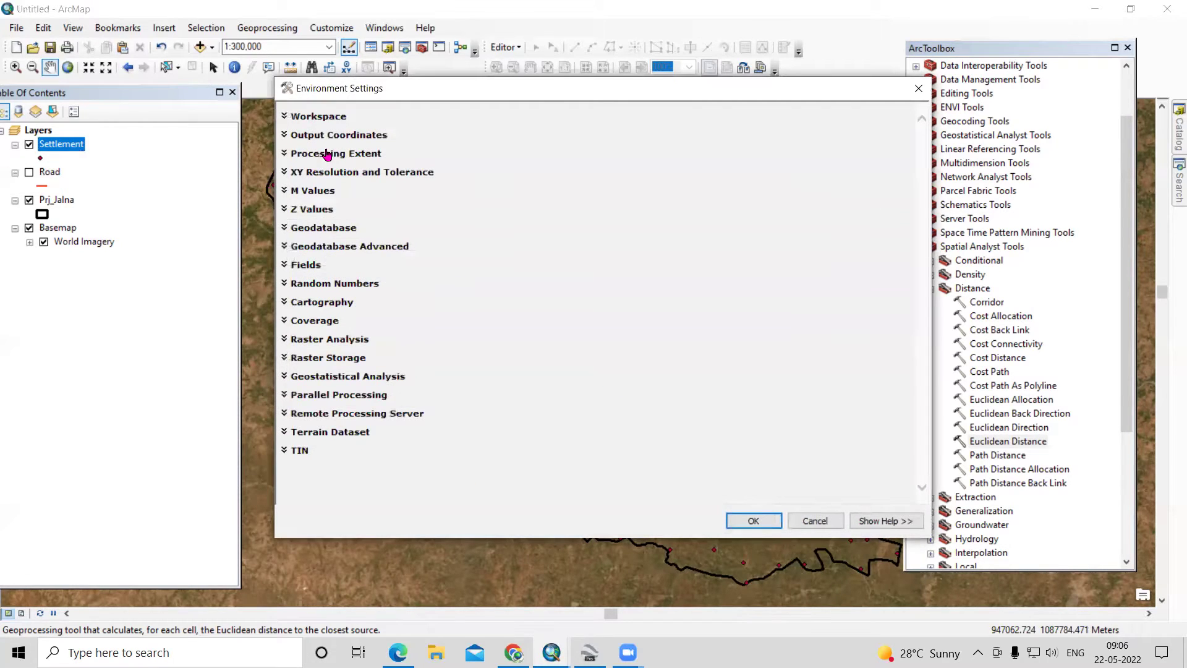
click(327, 155)
click(415, 183)
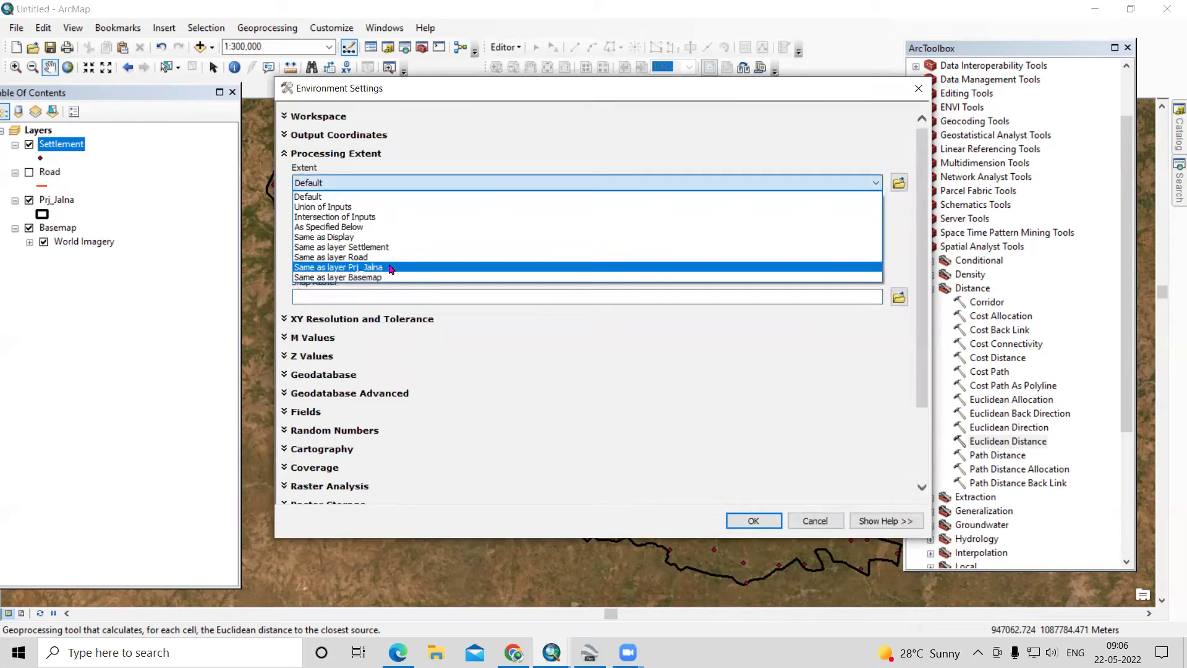
click(391, 267)
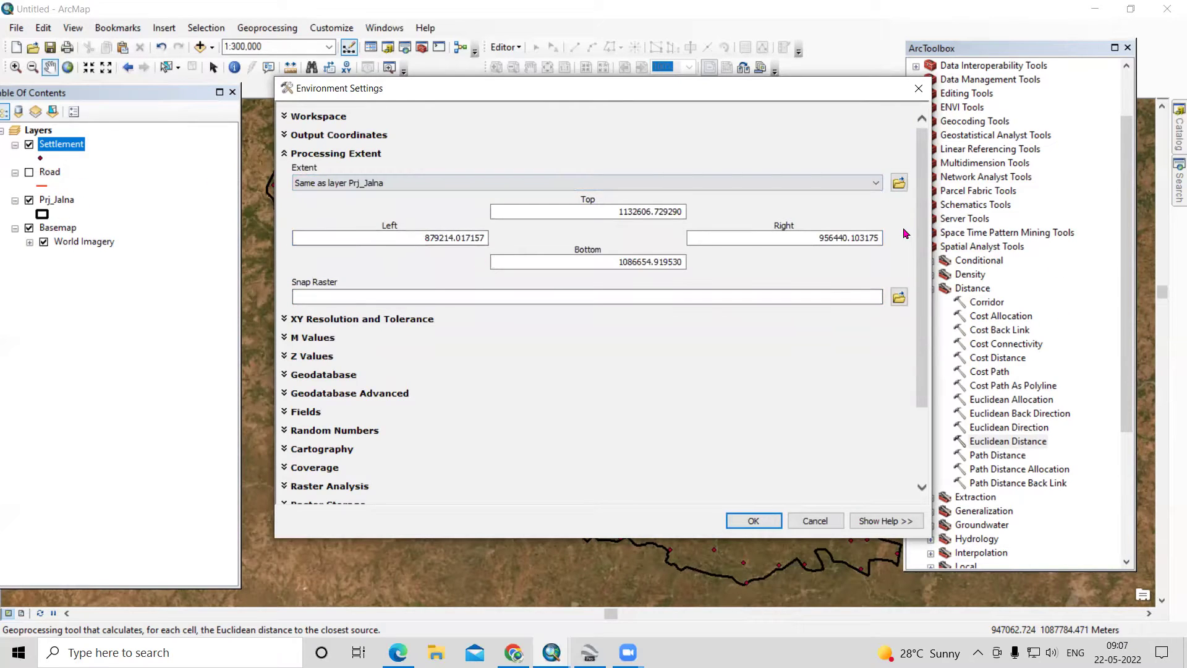
Step: Set the raster analysis mask in the environment settings to the Prj_Jalna layer
scroll(920, 251, down, 3)
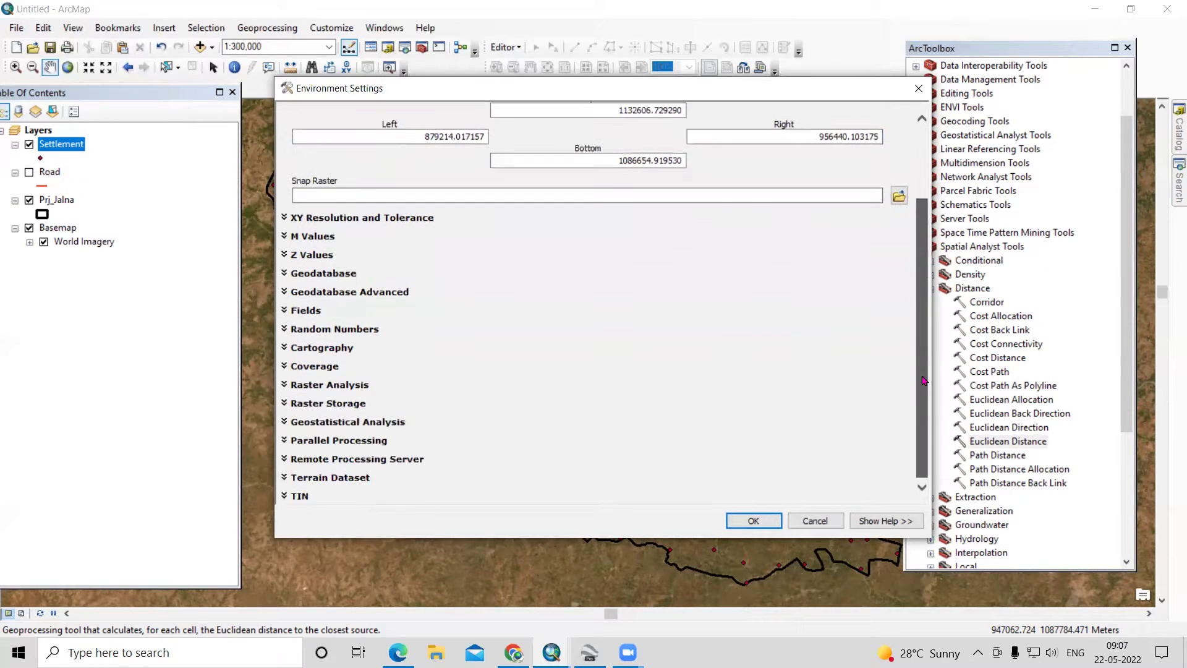
click(338, 390)
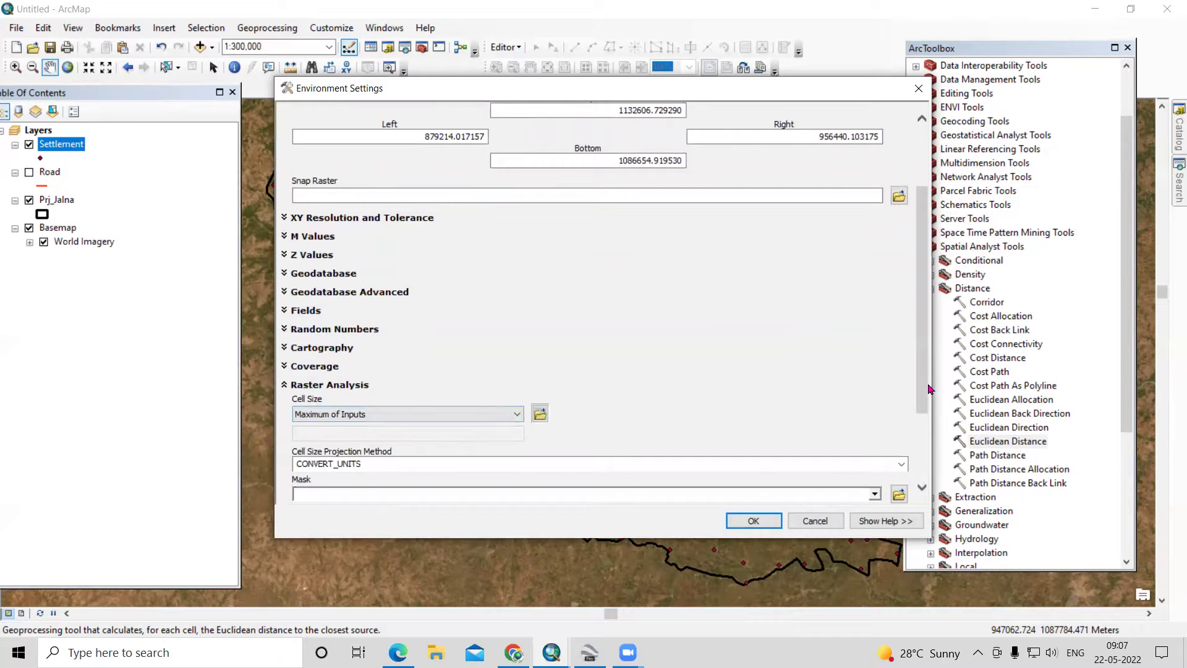
scroll(921, 410, down, 3)
click(874, 403)
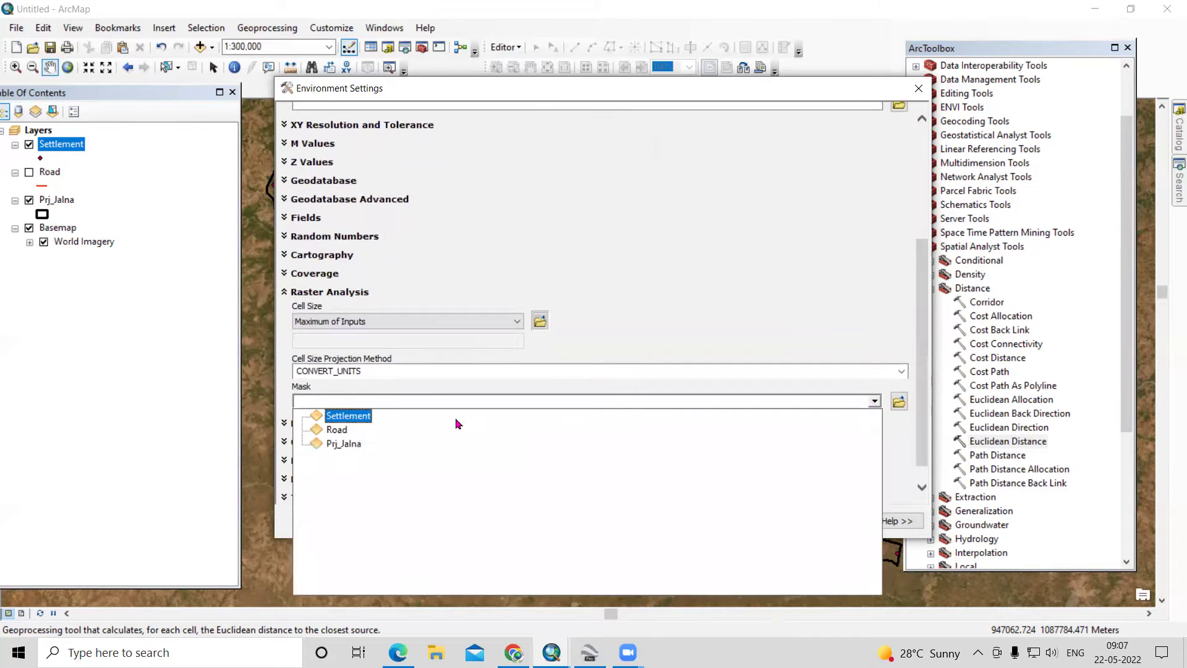
click(374, 443)
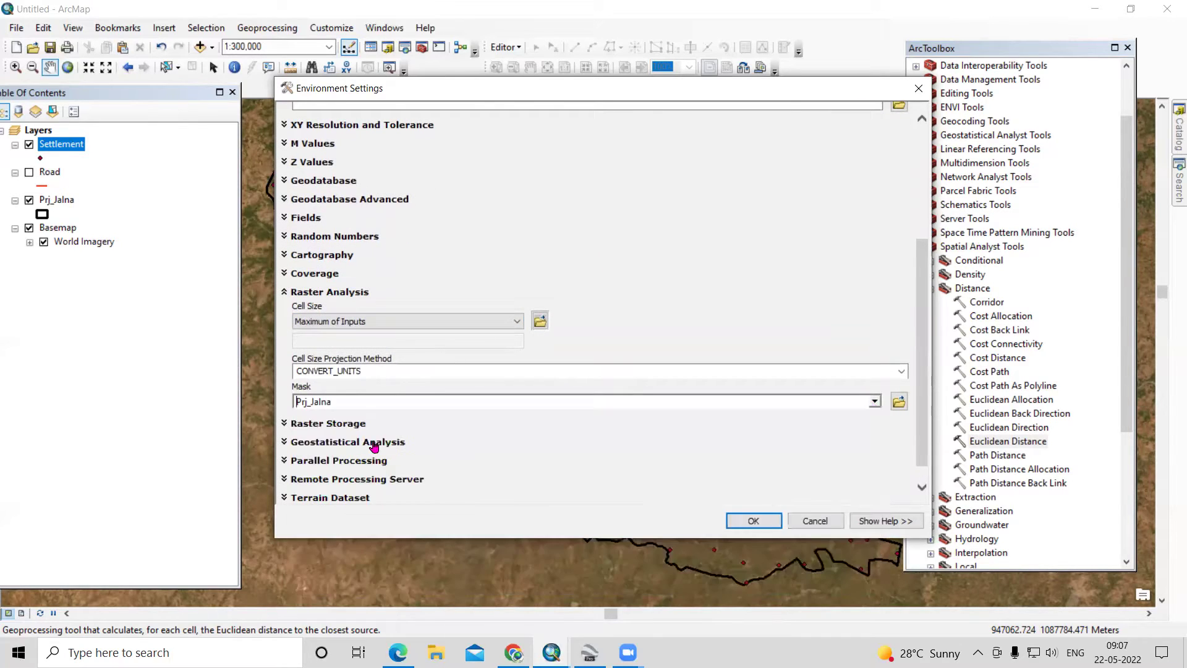
Step: Accept the environment settings and run the Euclidean Distance tool on the Settlement layer
click(752, 520)
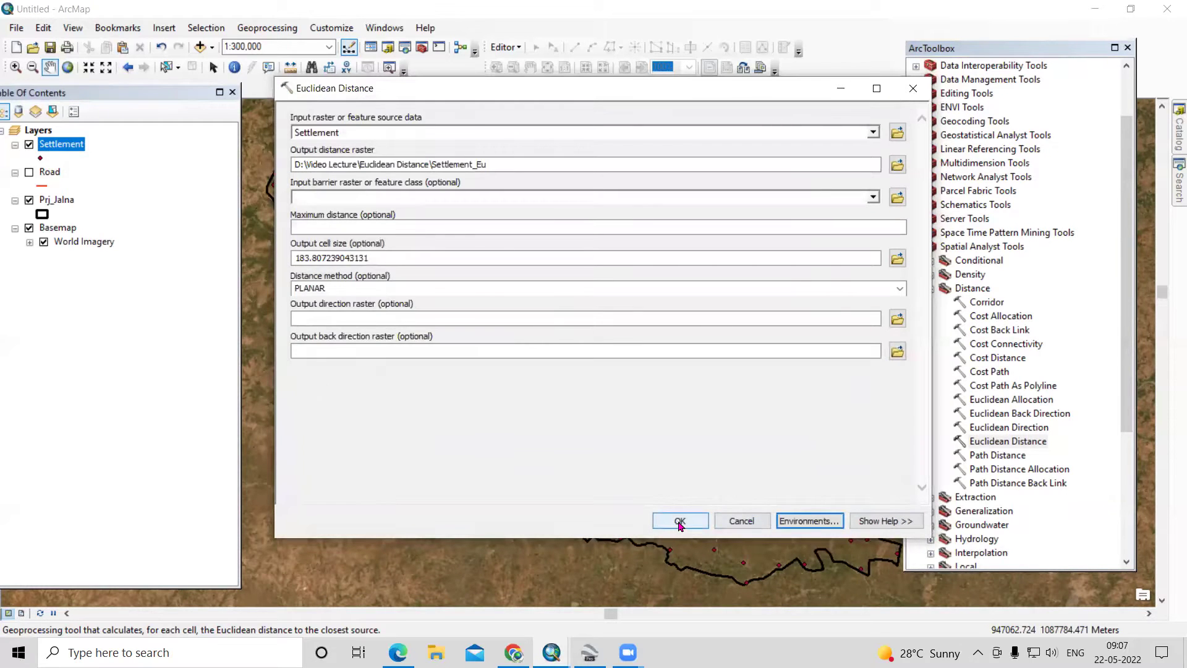
click(679, 521)
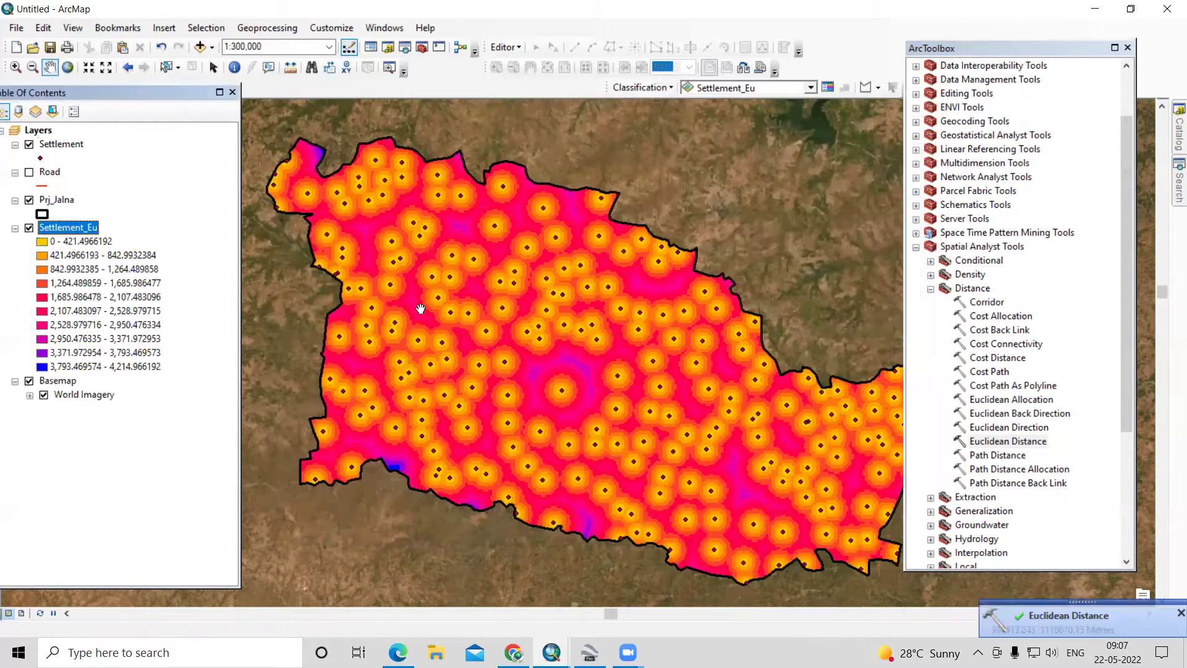
double_click(29, 228)
Step: Set the Settlement_Eu layer's classified symbology to 5 classes and apply it
right_click(79, 234)
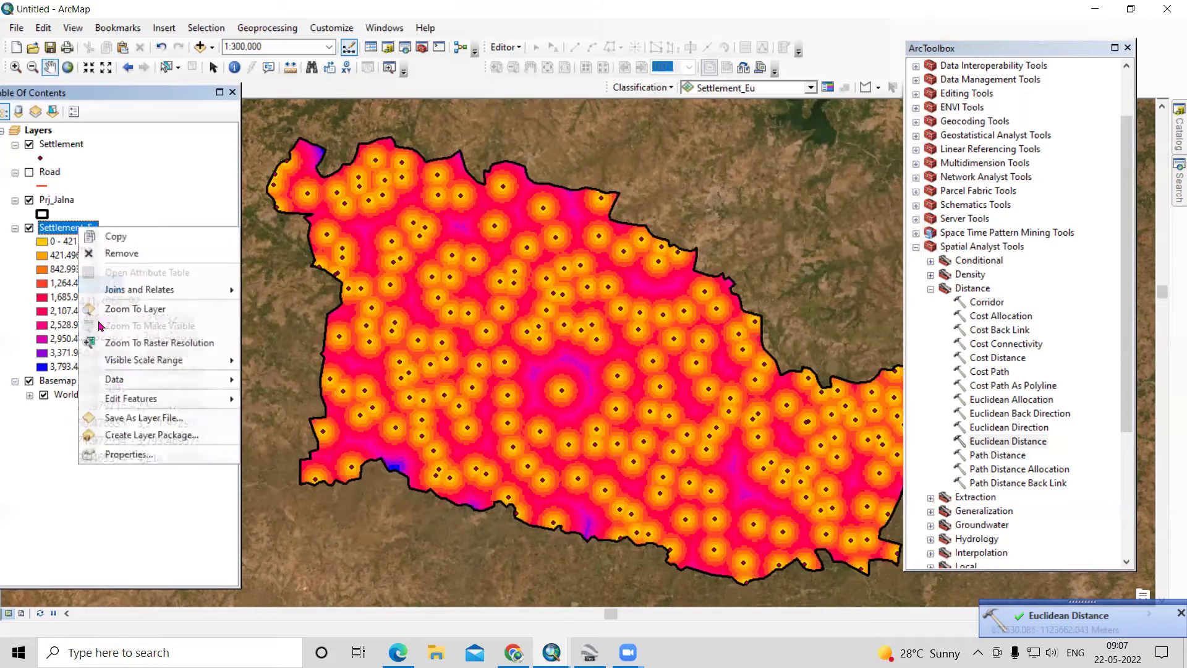
click(143, 458)
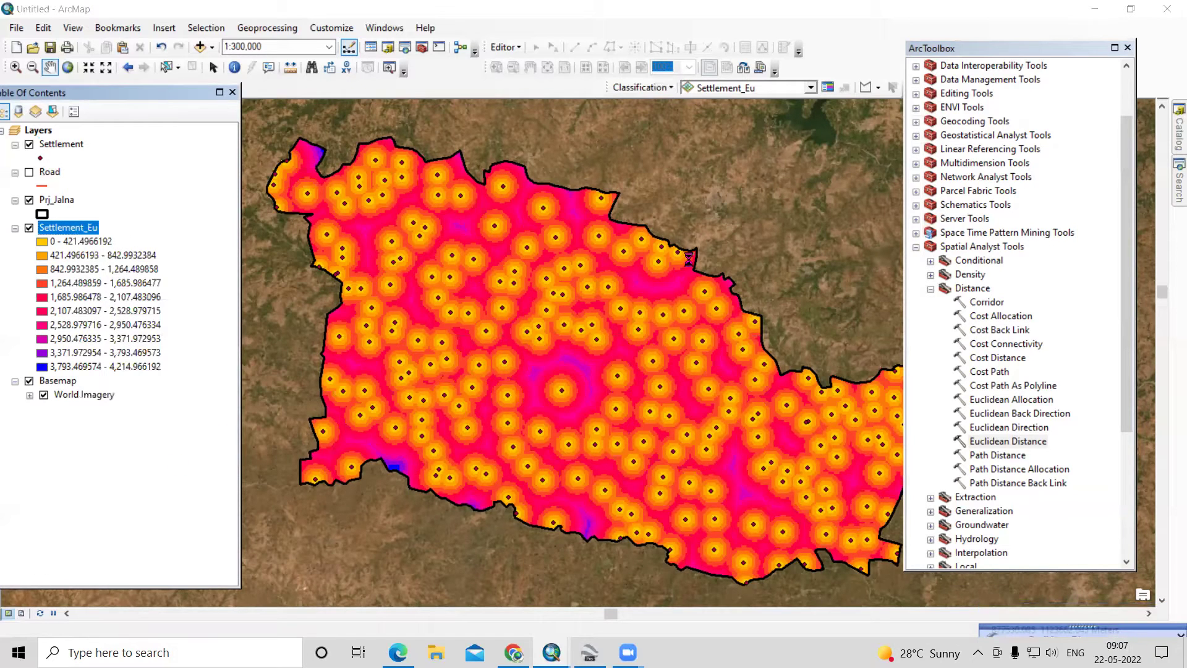
click(573, 162)
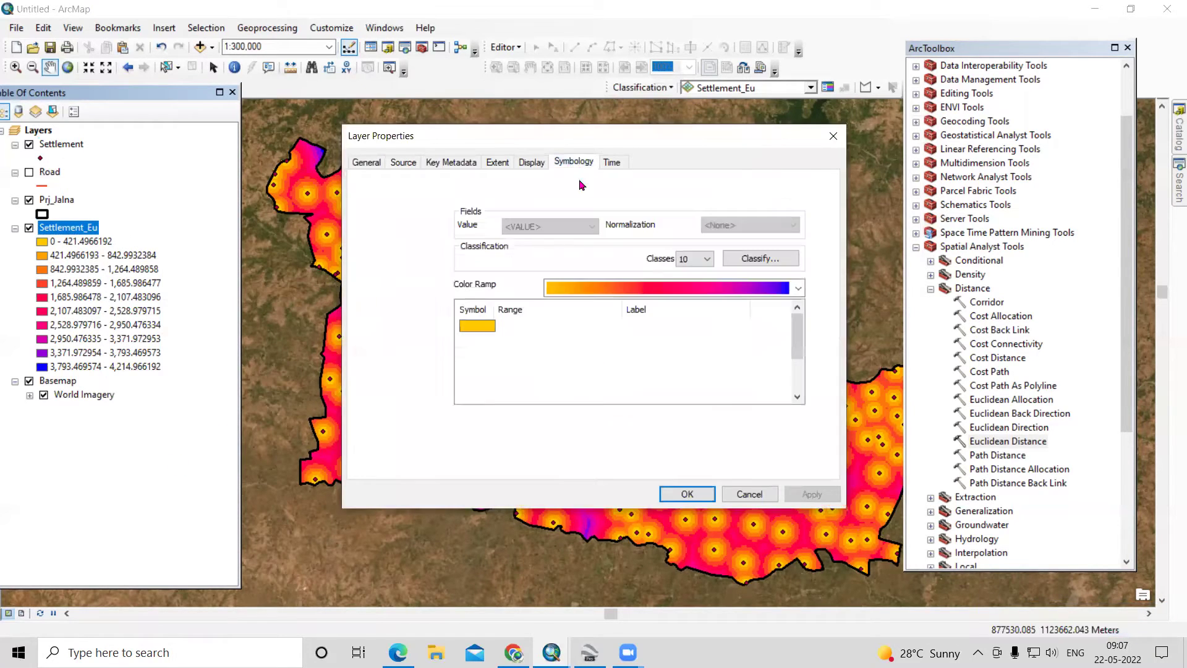
click(707, 258)
click(688, 303)
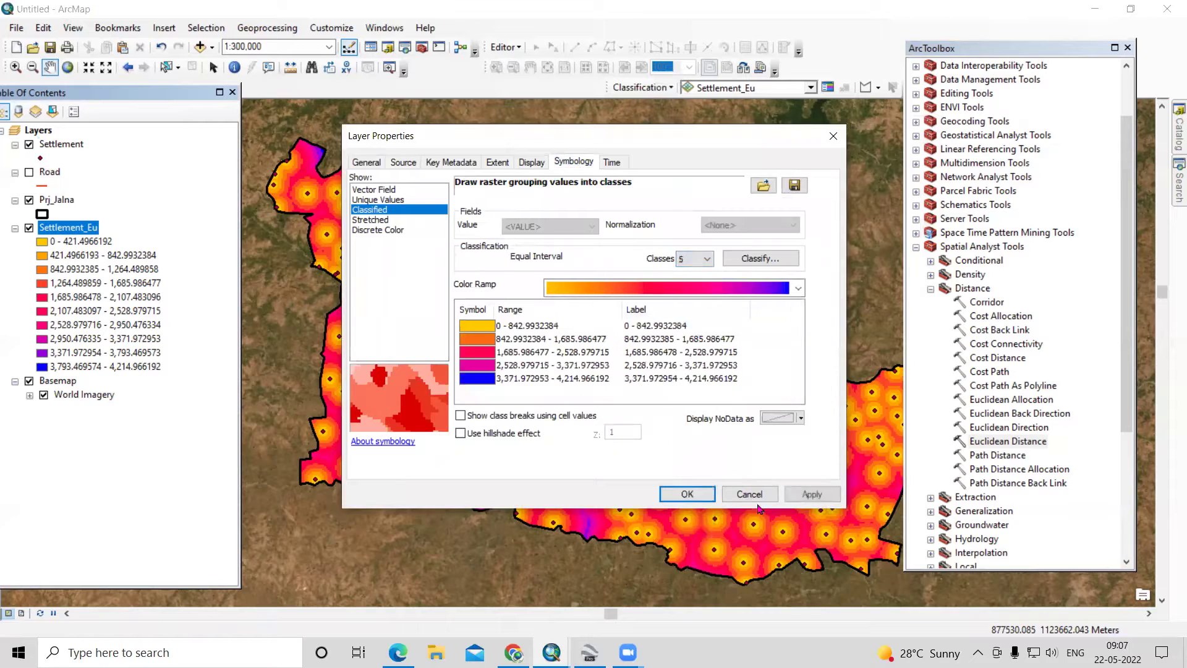
click(809, 495)
click(685, 493)
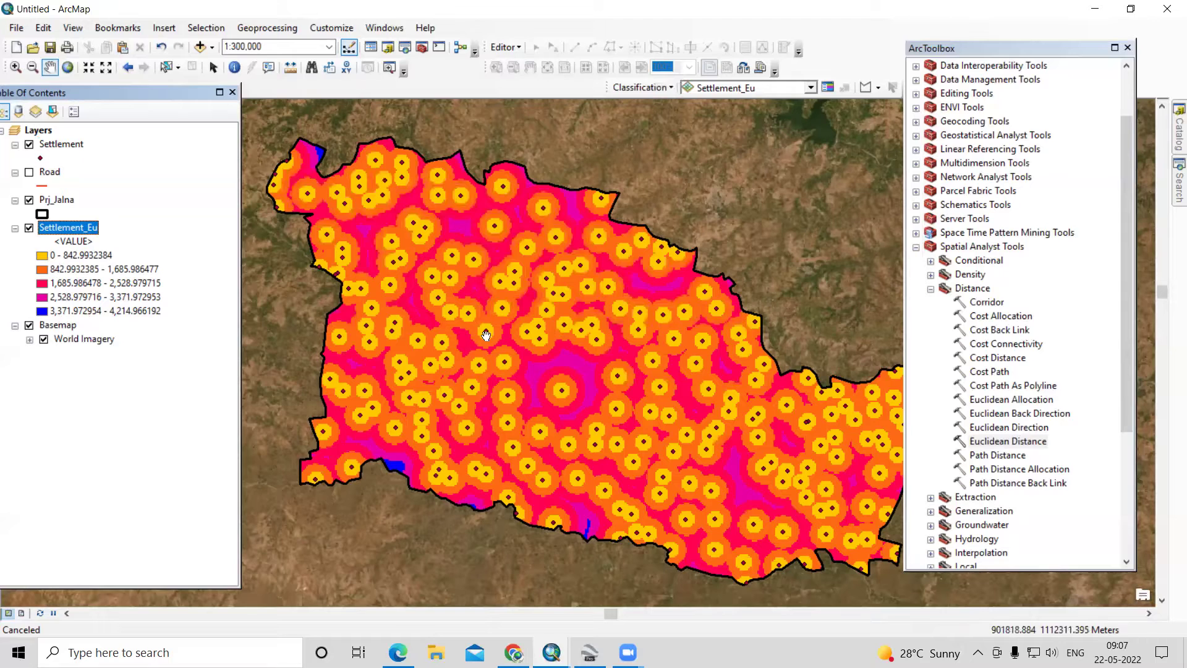
Step: Set Settlement_Eu as the input raster of the Reclassify tool
scroll(676, 389, up, 2)
drag(676, 389, 688, 405)
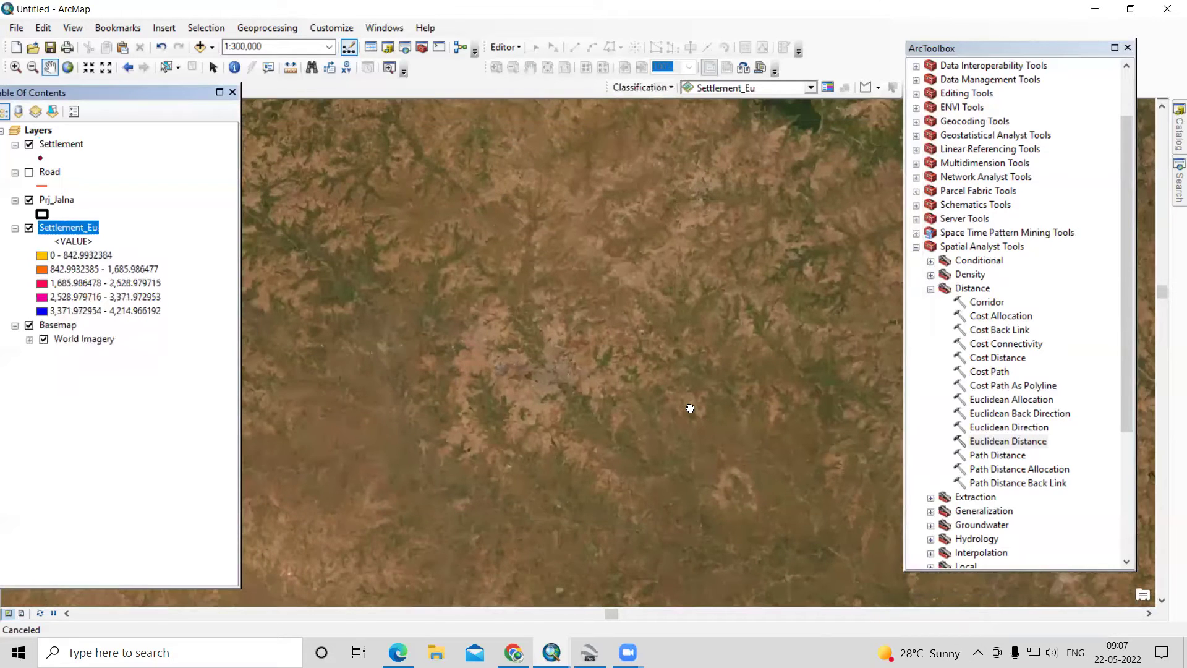
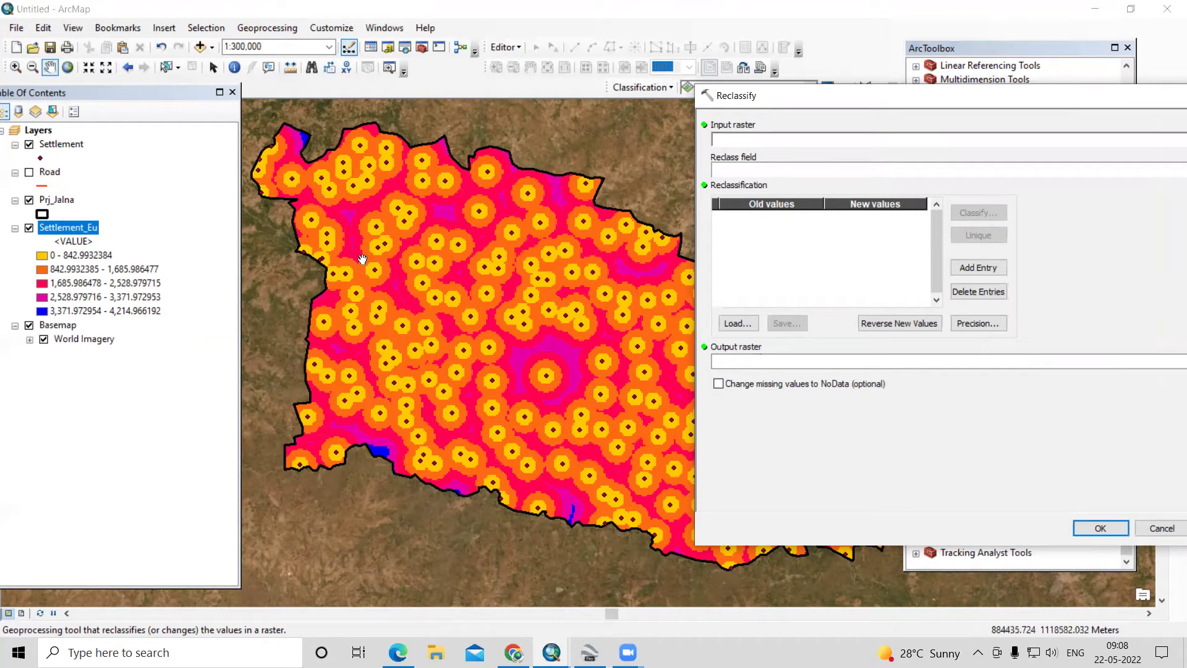
drag(745, 97, 428, 94)
click(977, 136)
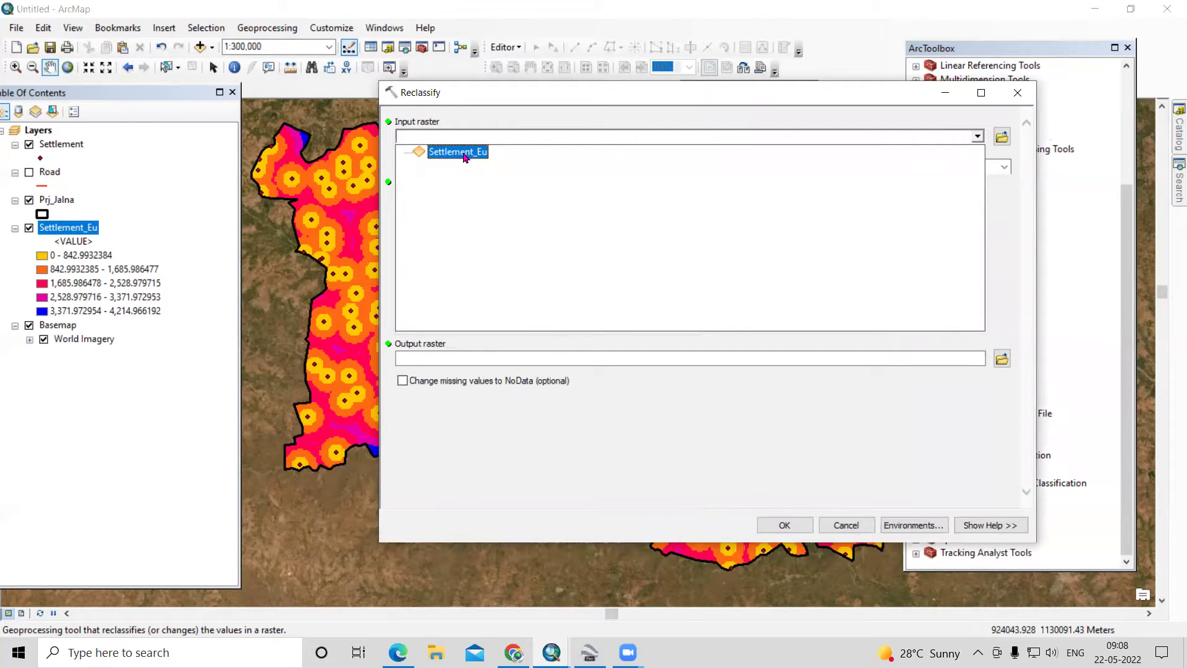
click(466, 157)
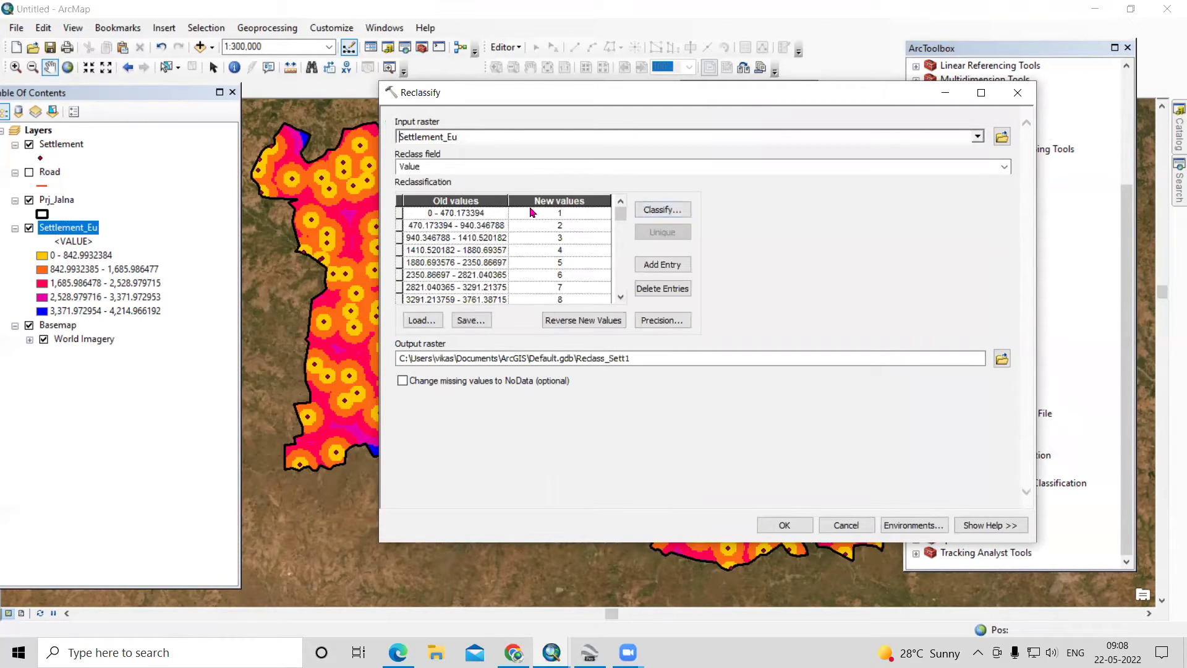
Step: Classify the old values into 5 classes with the Natural Breaks (Jenks) method
click(658, 211)
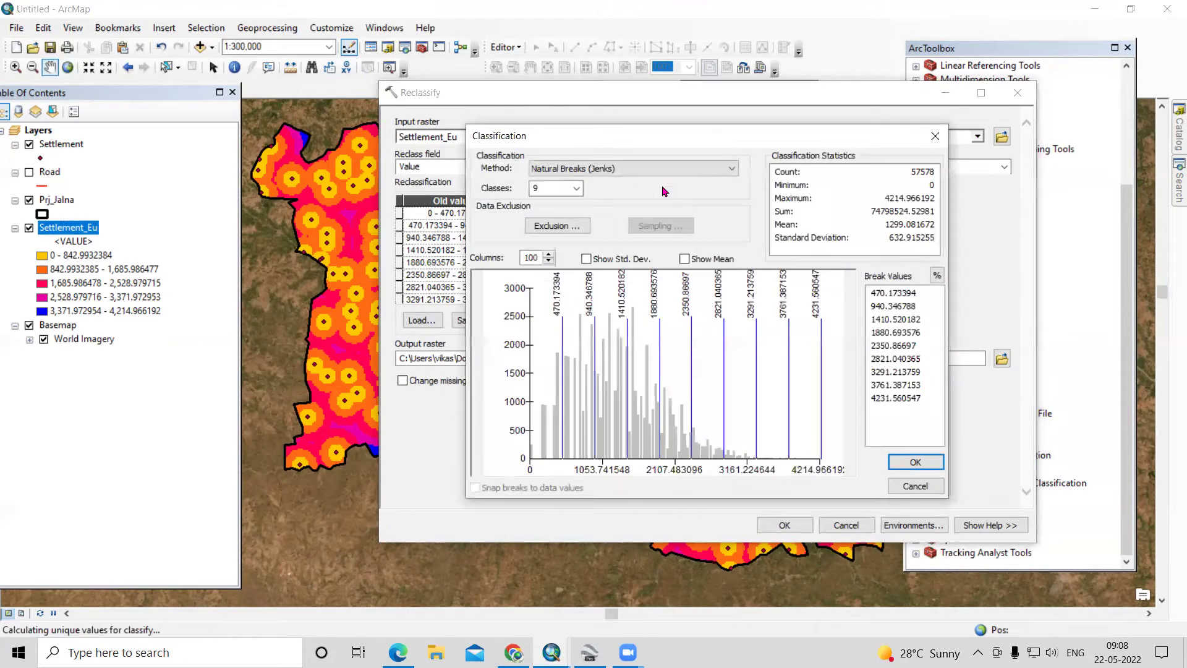
click(576, 188)
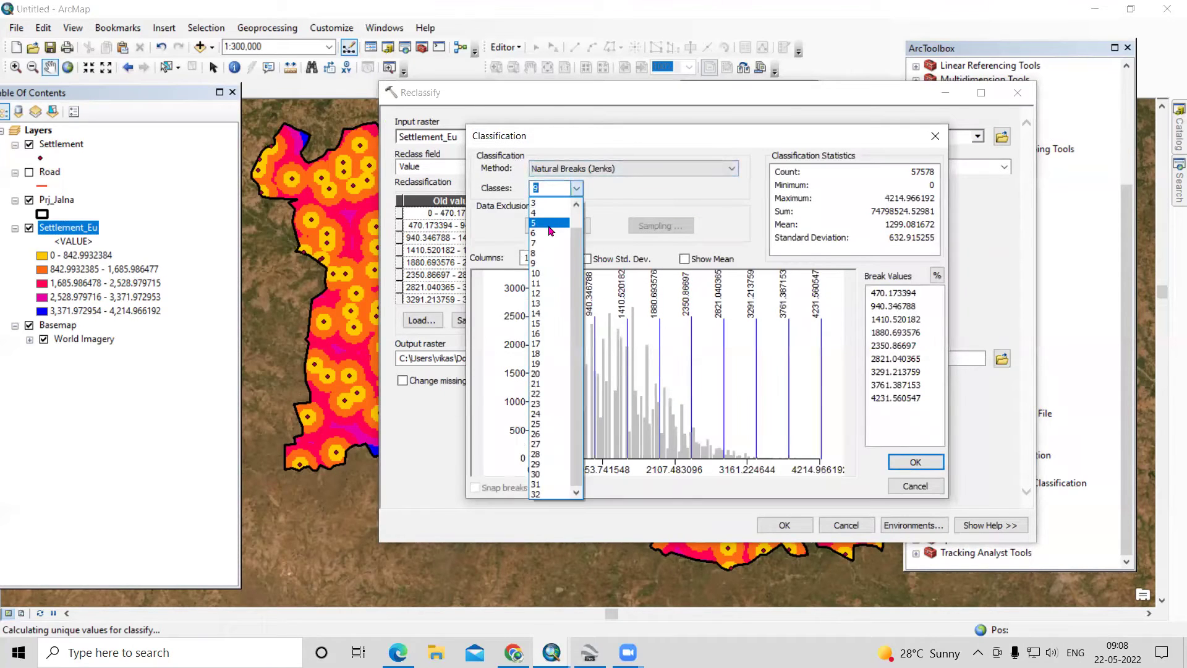
click(549, 223)
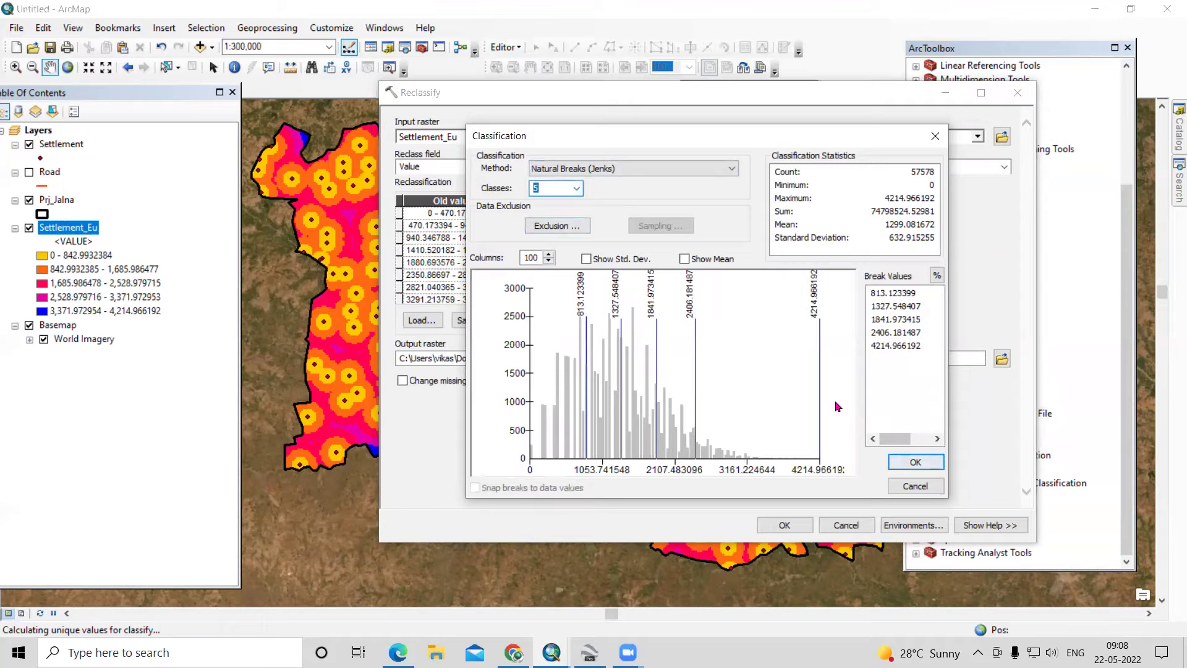
click(915, 462)
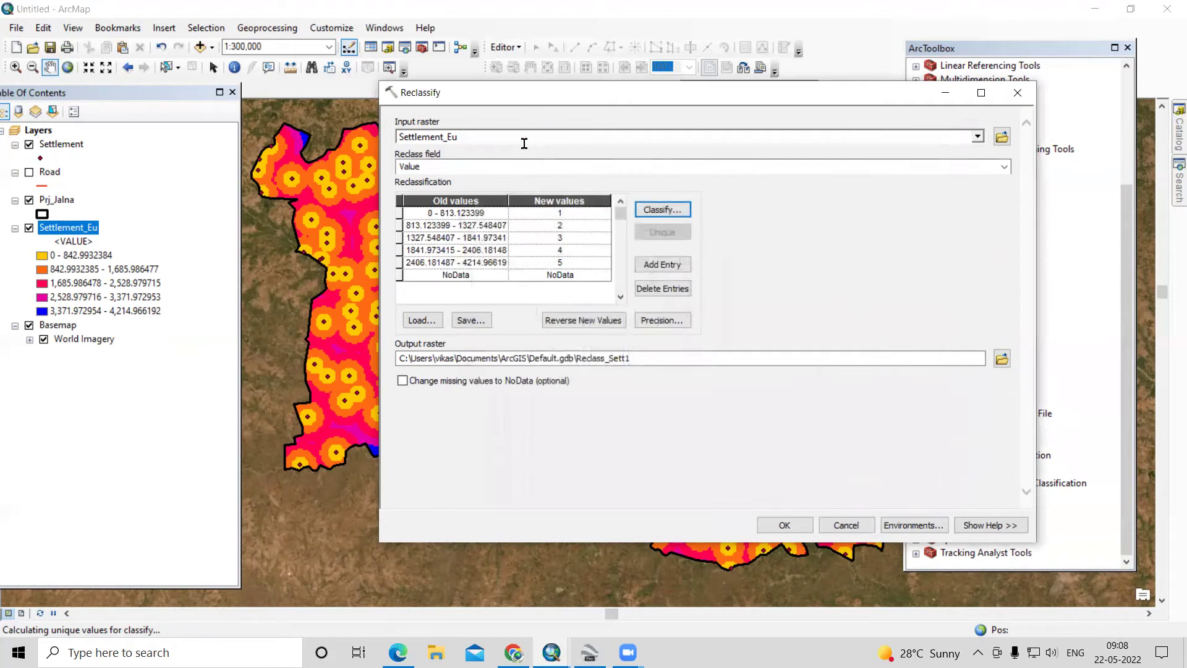
Step: Assign new values 5, 4, 3, 2 and 1 to the reclassification ranges, from the nearest to the farthest distance
drag(519, 99, 683, 94)
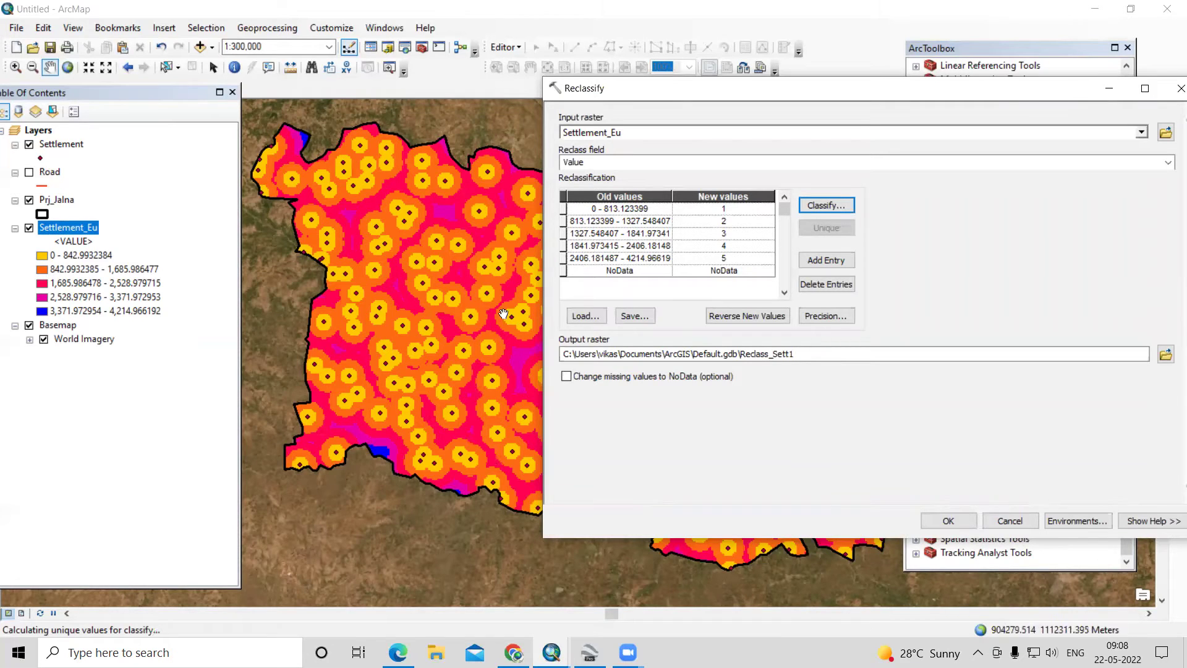
click(737, 204)
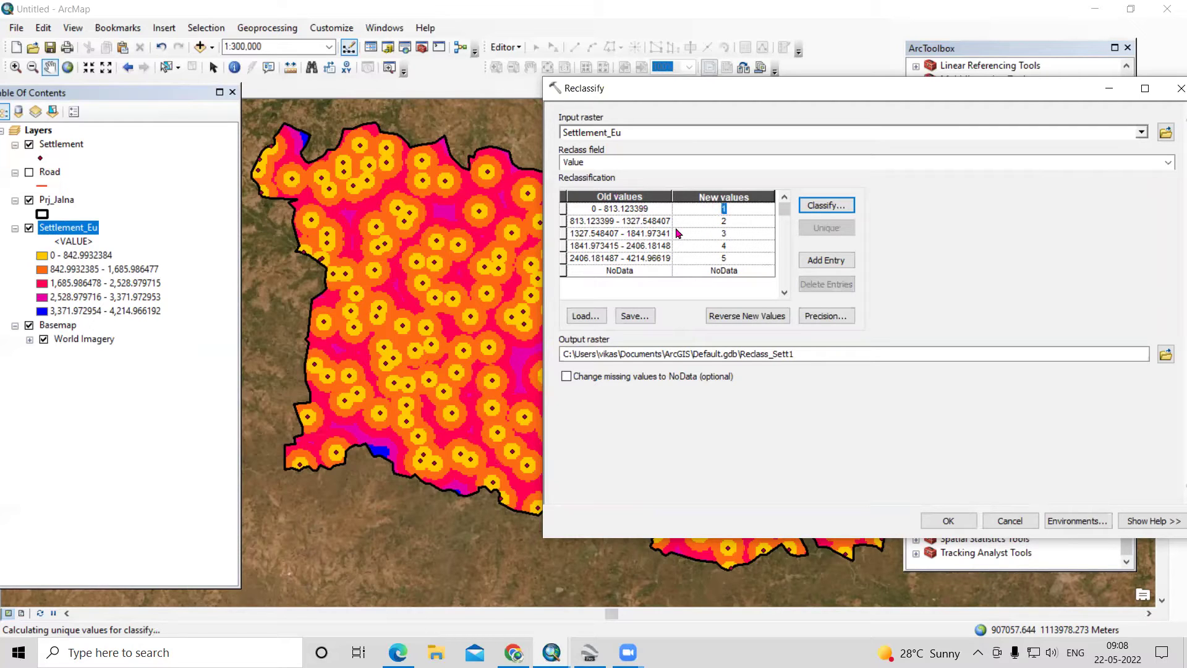
text(5)
click(741, 220)
text(4)
click(739, 243)
text(2)
click(738, 253)
Step: Save the output raster as reclass_village in the Euclidean Distance folder and run Reclassify
click(1165, 357)
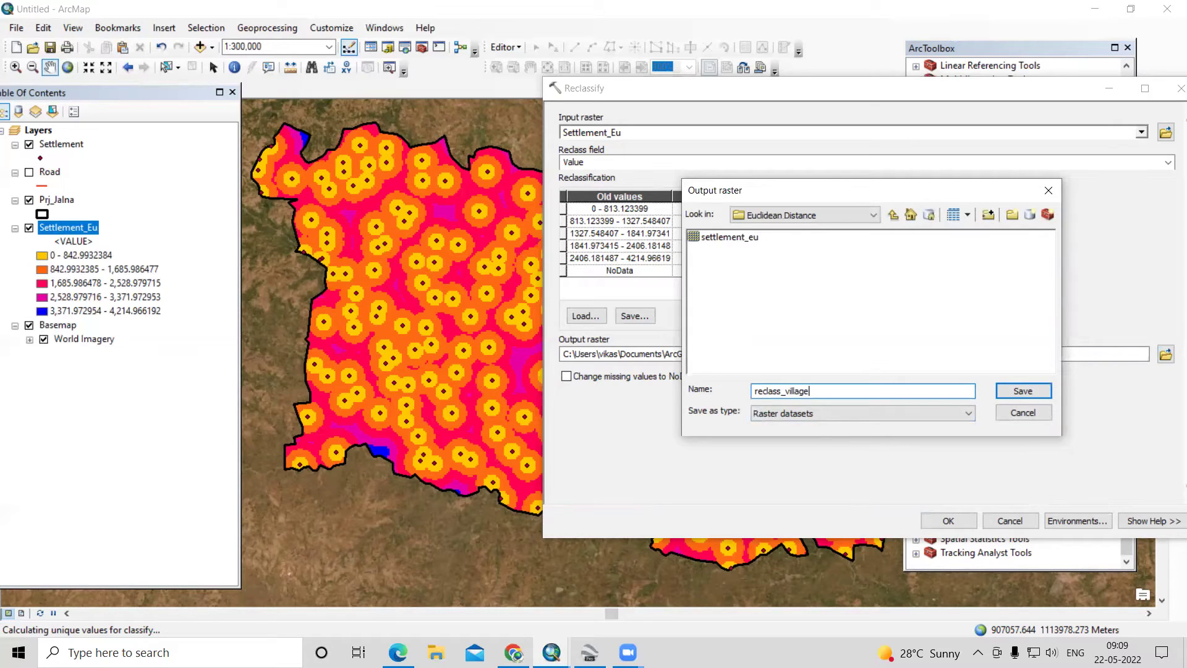
click(1023, 388)
click(949, 521)
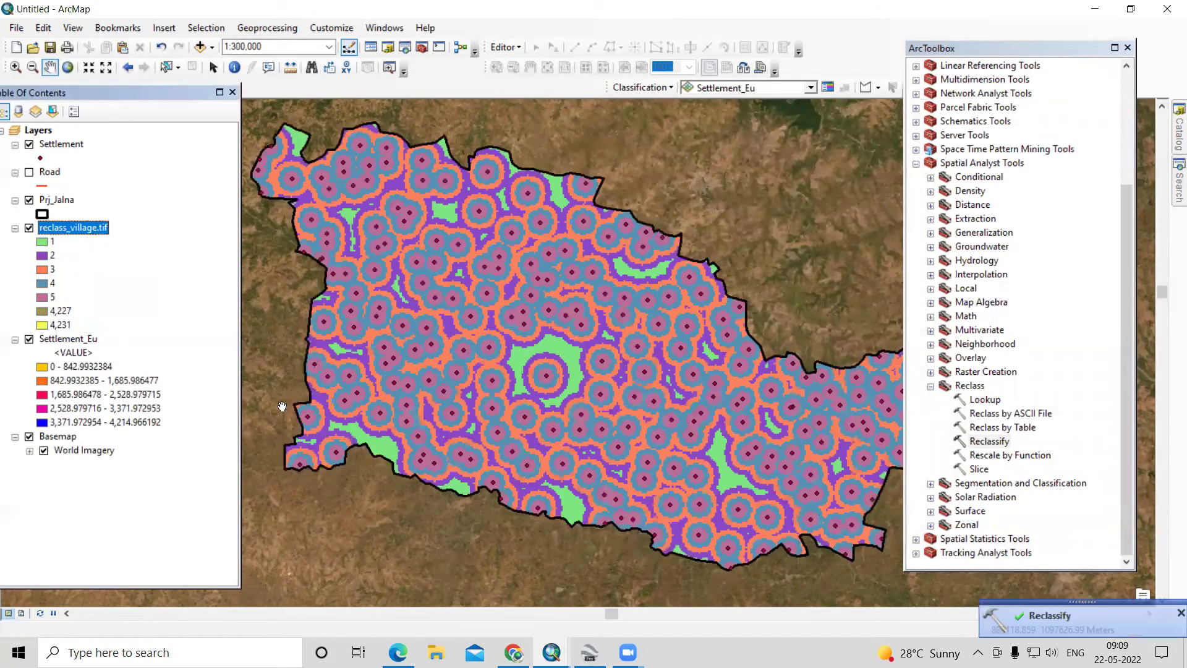
click(60, 326)
click(61, 326)
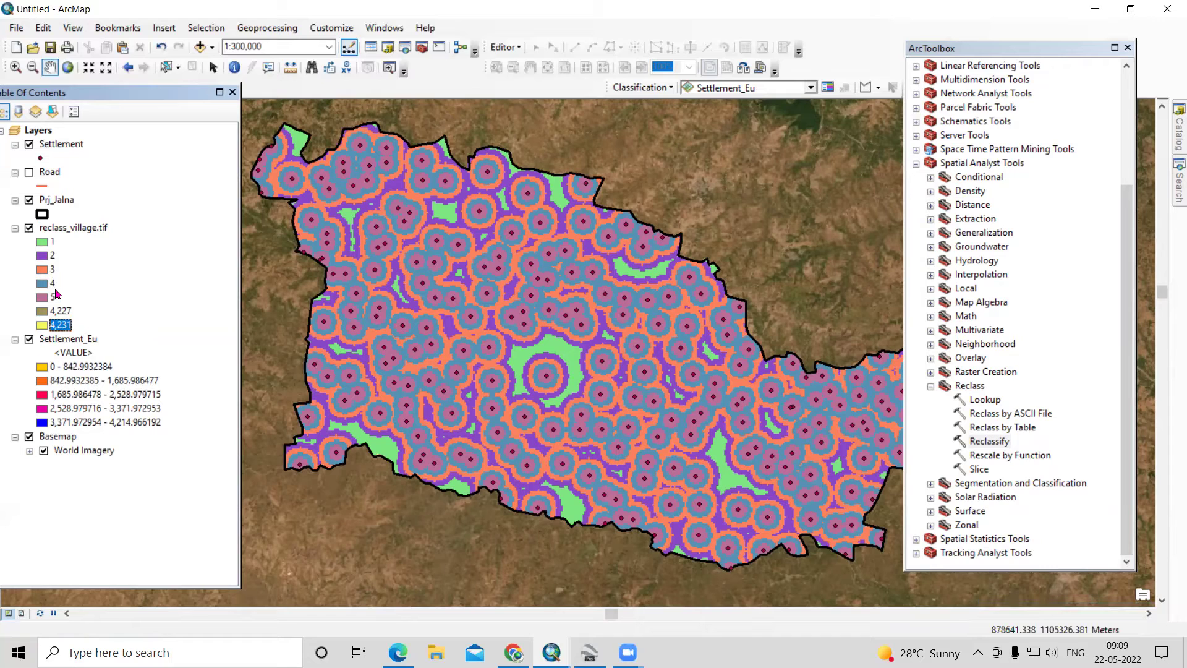
Step: Hide the Settlement, reclass_village.tif and Settlement_Eu layers and show the Road layer
scroll(458, 242, up, 1)
scroll(491, 282, up, 1)
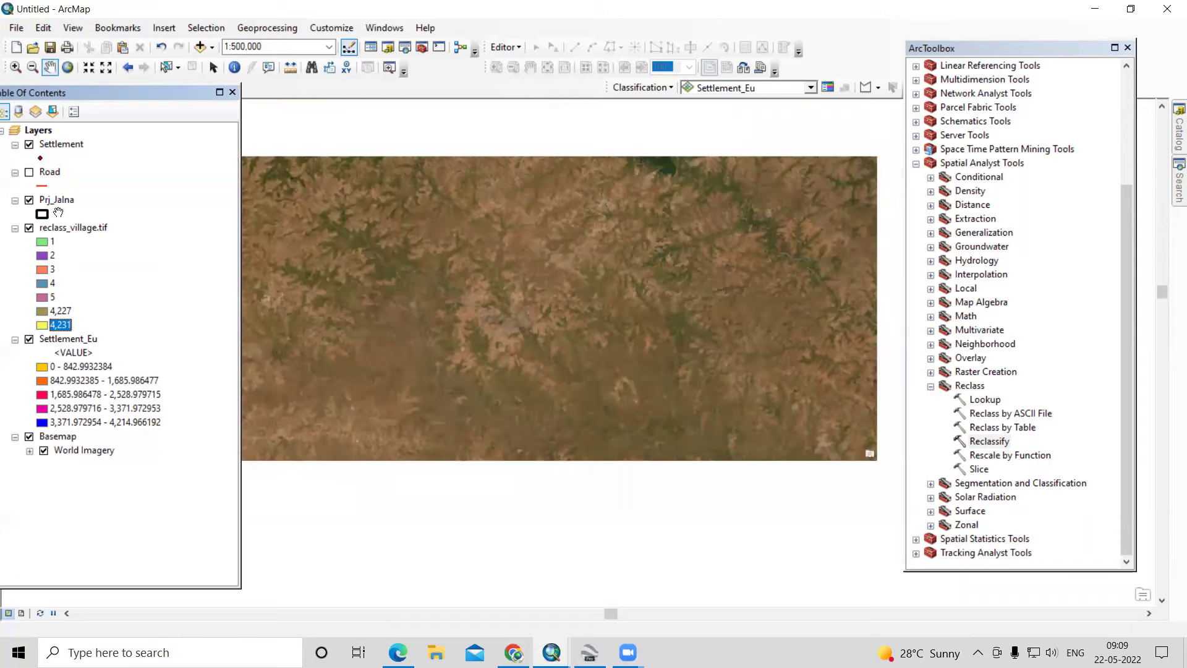
click(29, 144)
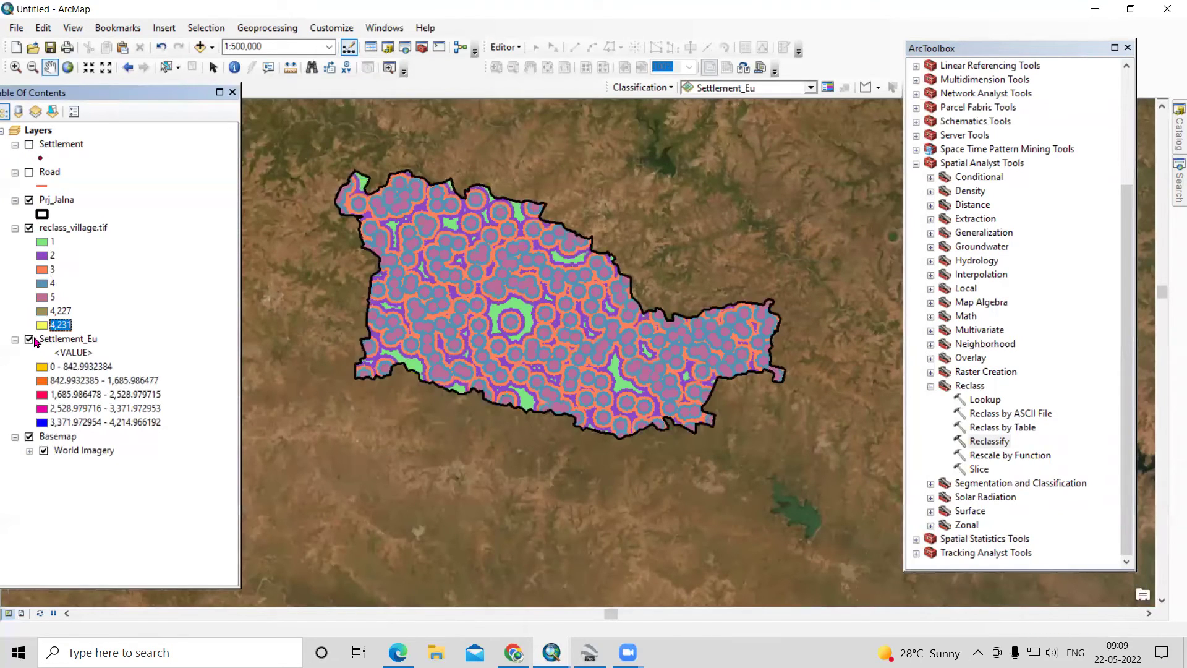
click(28, 172)
click(29, 228)
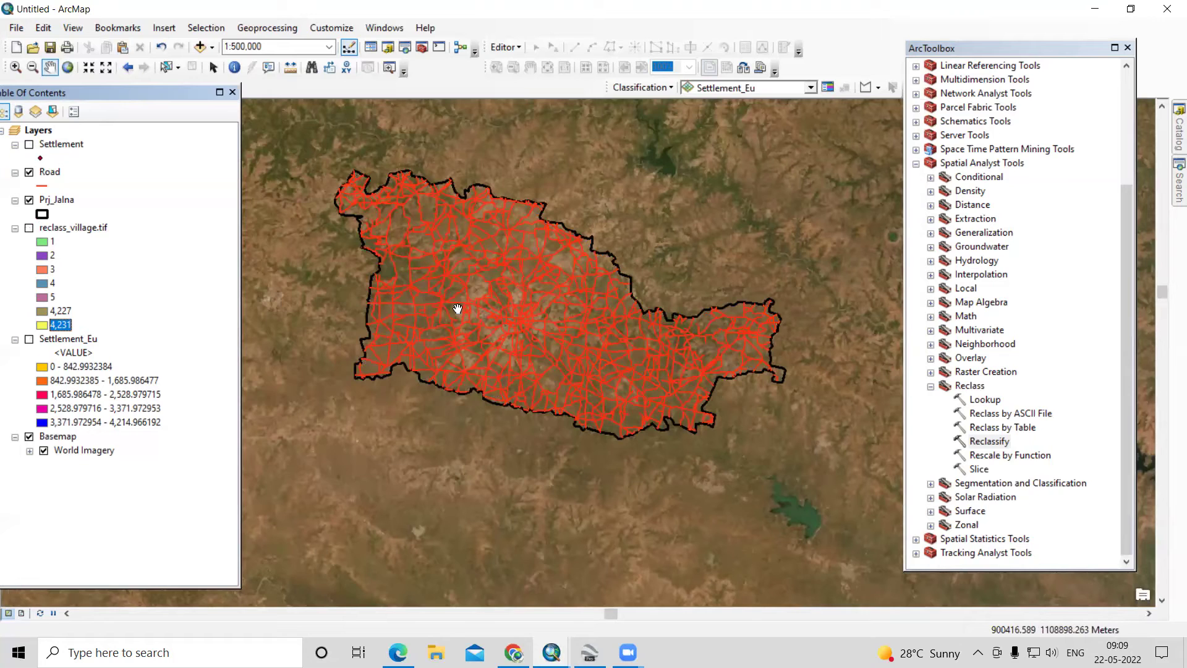
Step: Open the Euclidean Distance tool again from the Distance toolset of the Spatial Analyst Tools
scroll(1018, 405, up, 4)
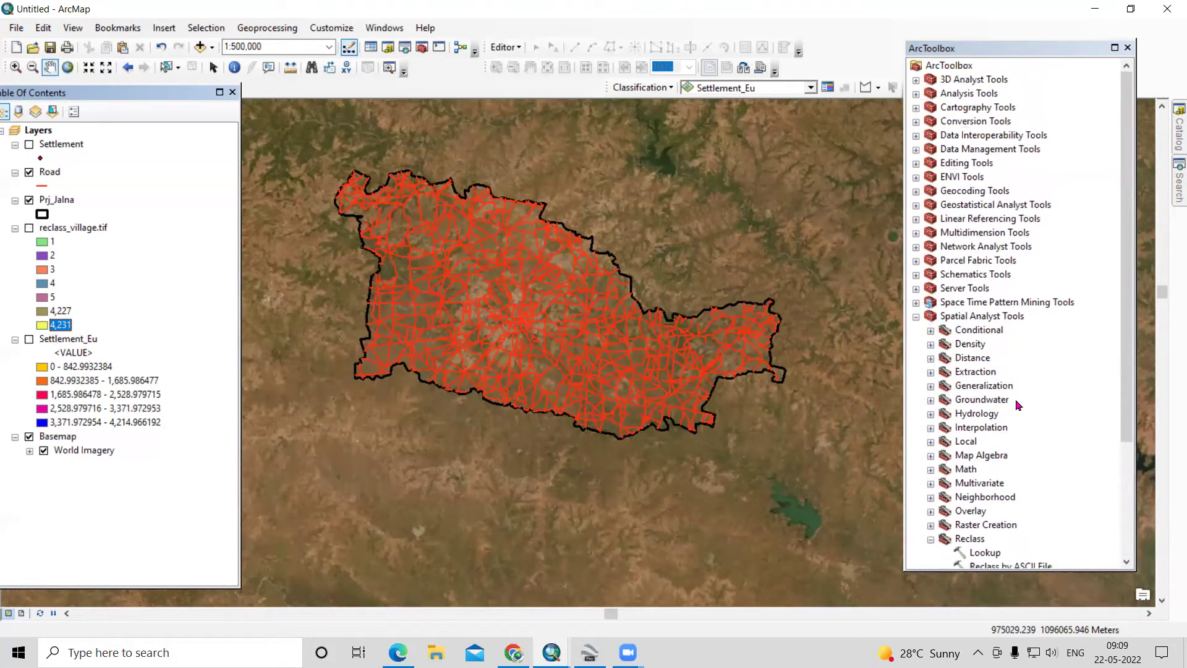
scroll(1018, 405, down, 4)
scroll(1033, 456, up, 4)
double_click(982, 358)
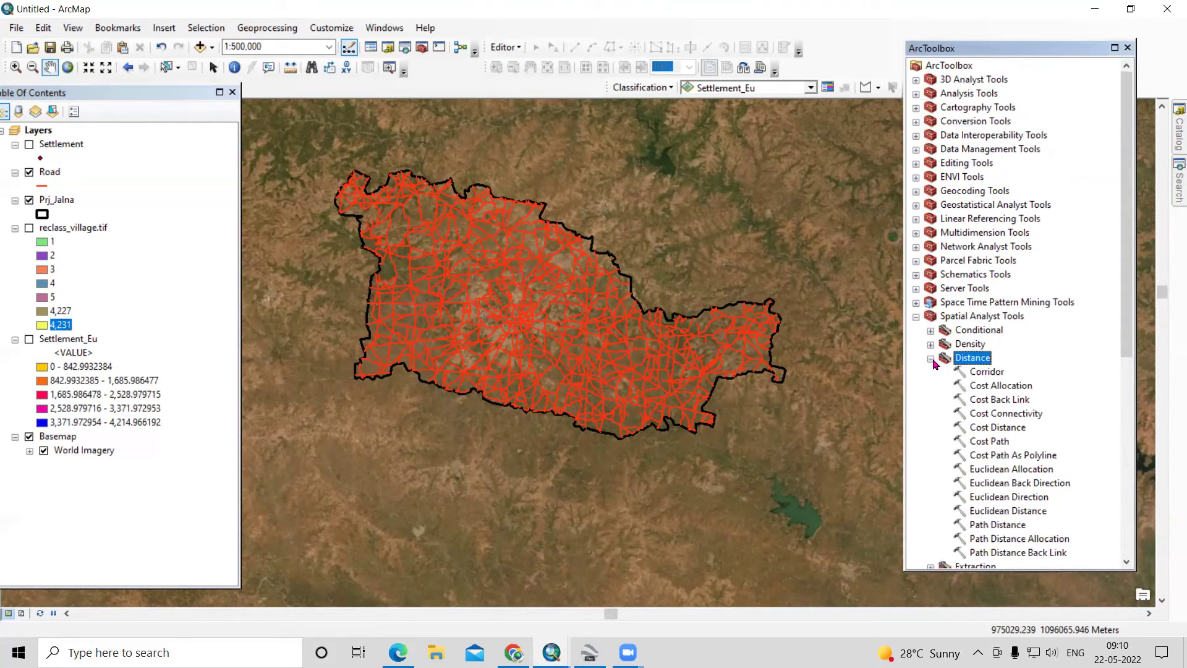
scroll(997, 353, down, 3)
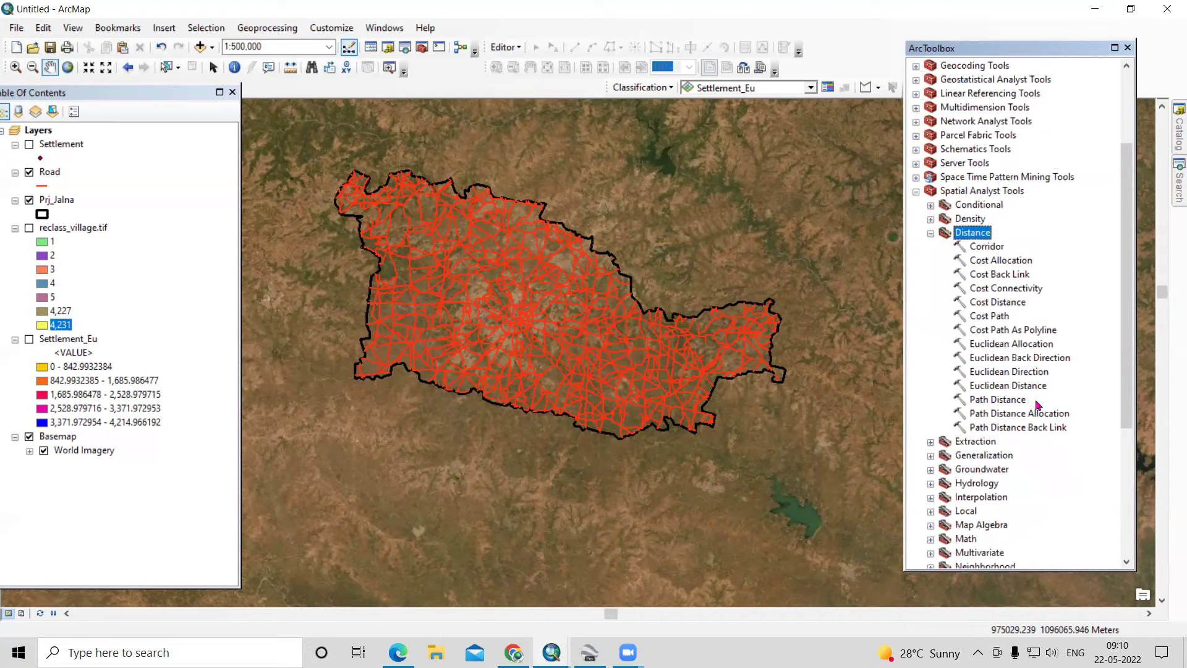
double_click(1022, 386)
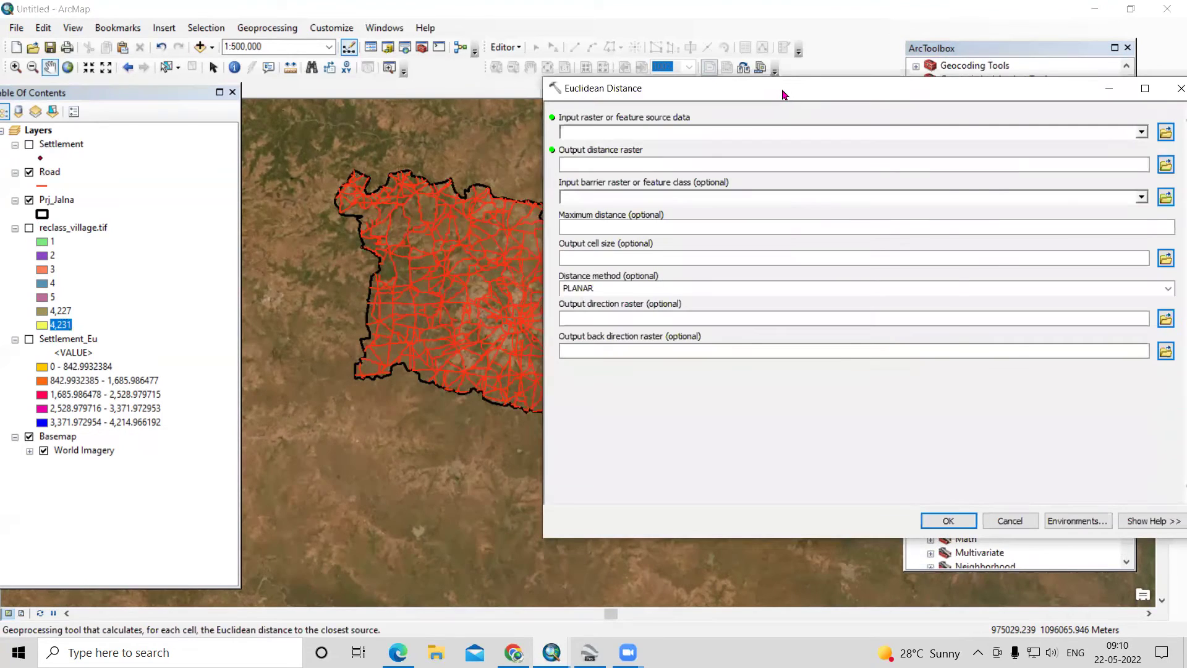
Step: Use Road as the source data and save the output distance raster as Road_Eu in D:\Video Lecture\Euclidean Distance
drag(782, 94, 474, 94)
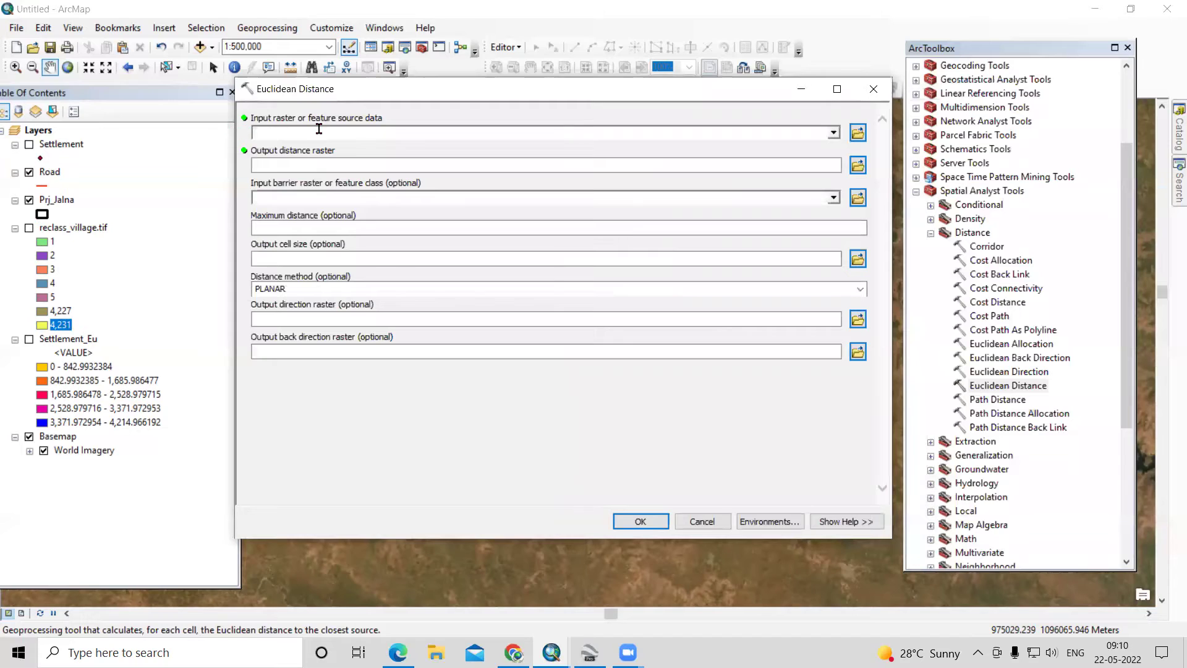
click(834, 133)
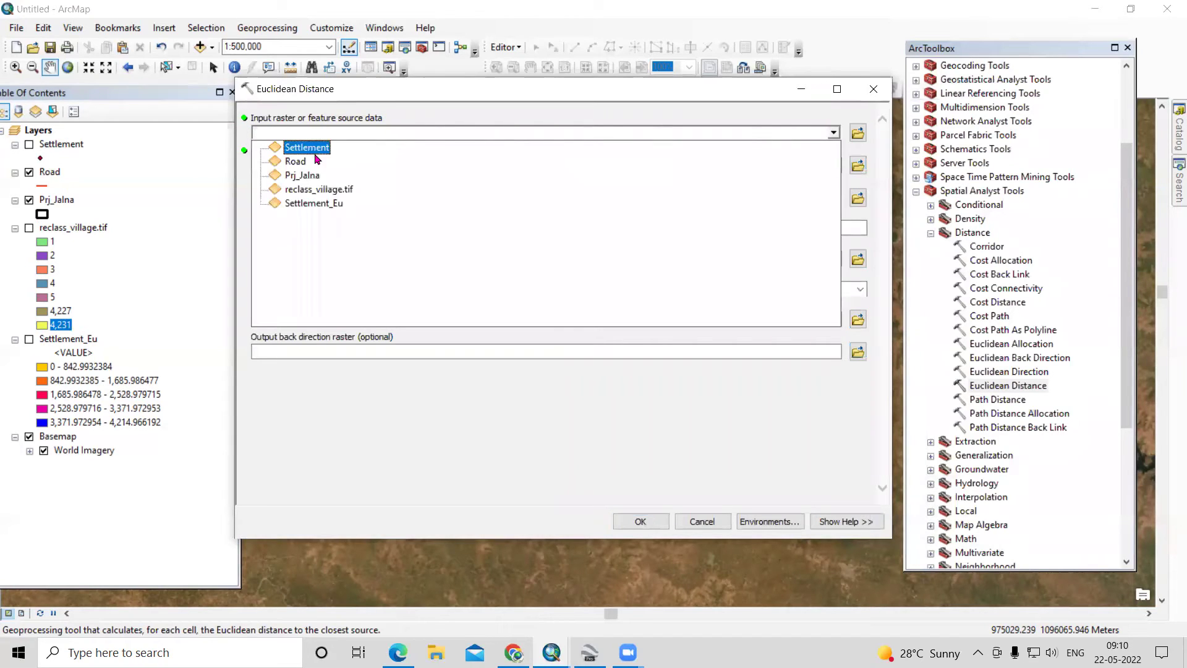
click(401, 159)
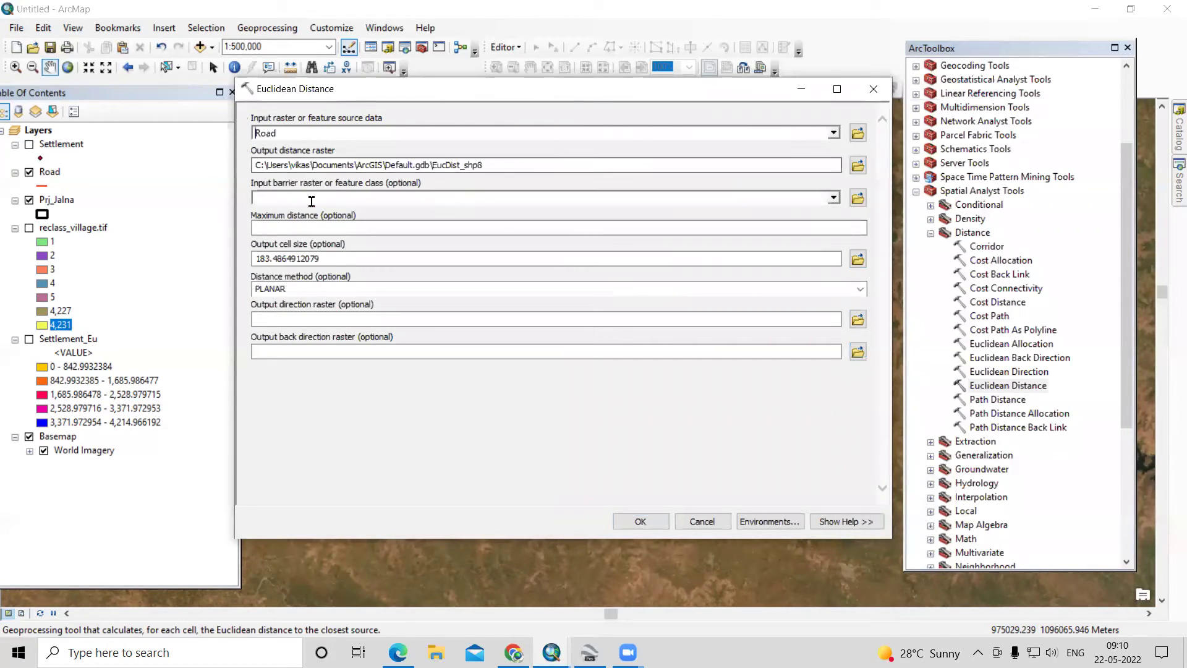
click(857, 164)
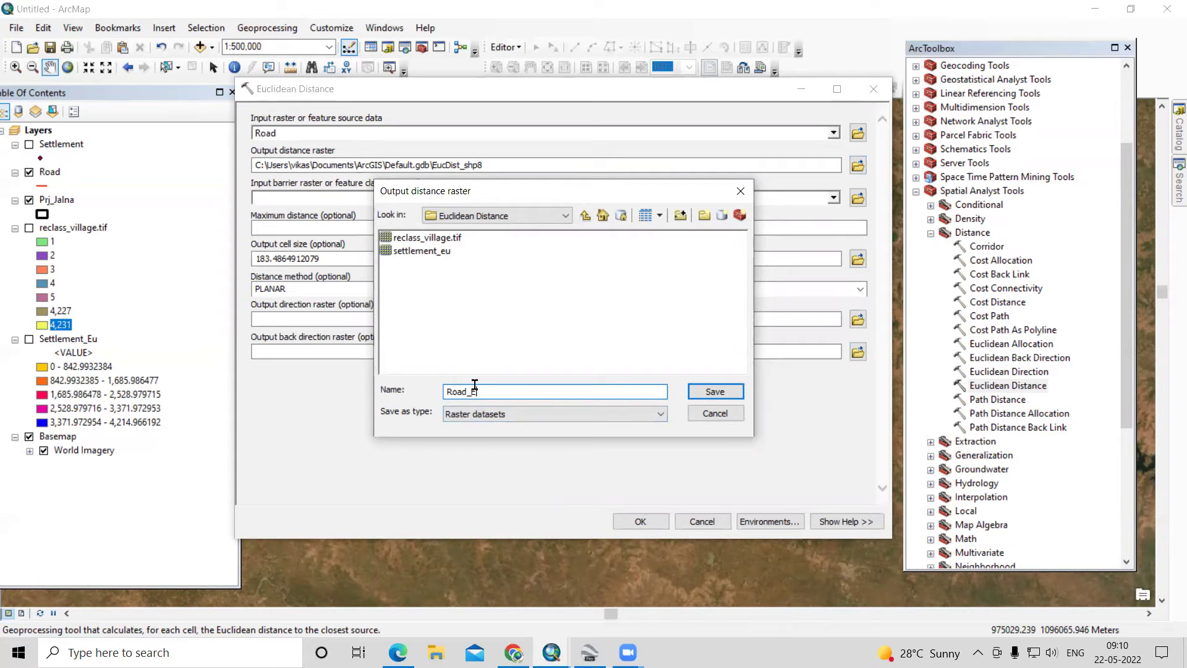
click(715, 391)
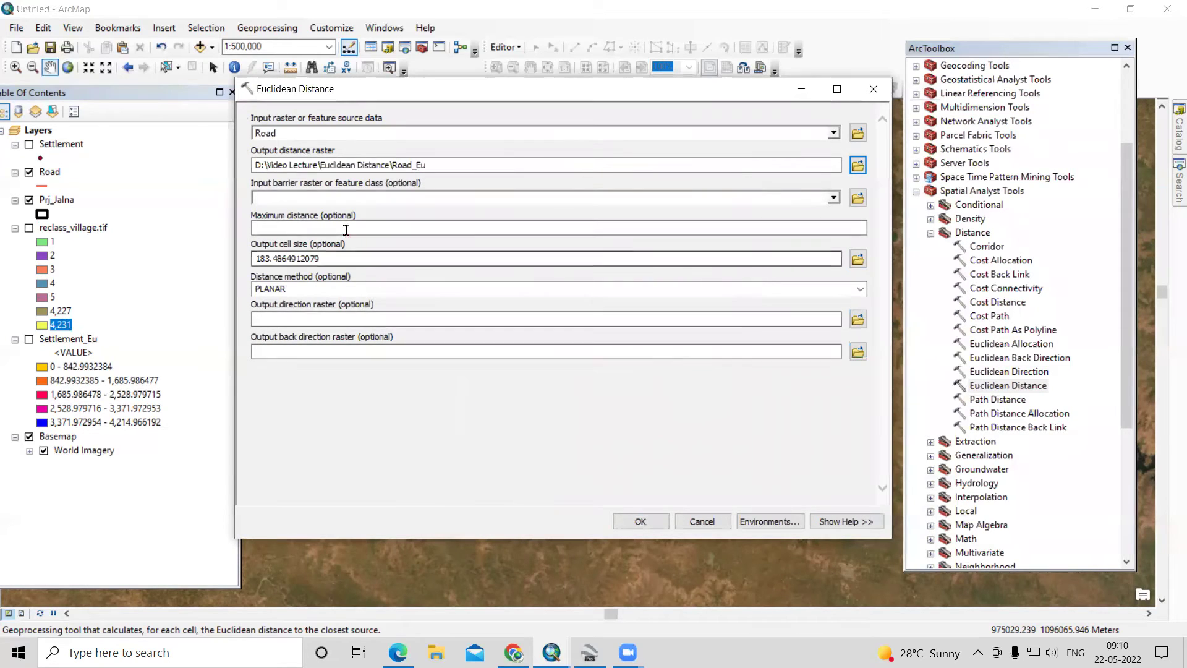
Step: Set the processing extent for the Road distance raster to Same as layer Prj_Jalna in the environment settings
click(761, 521)
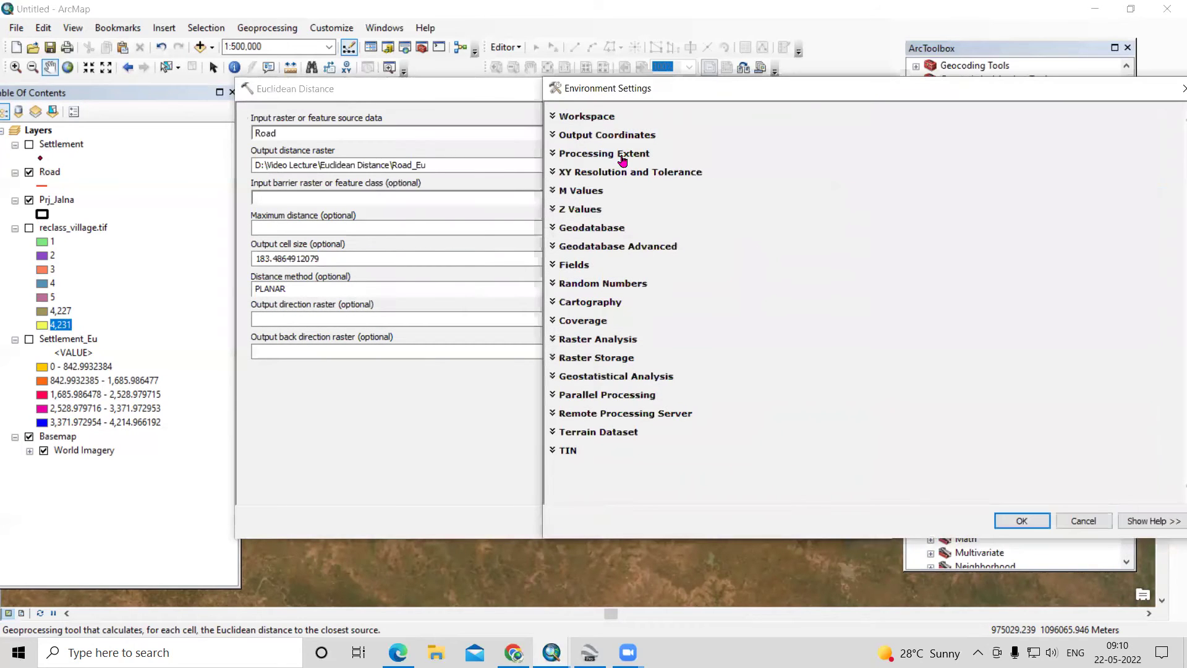
click(617, 154)
click(649, 186)
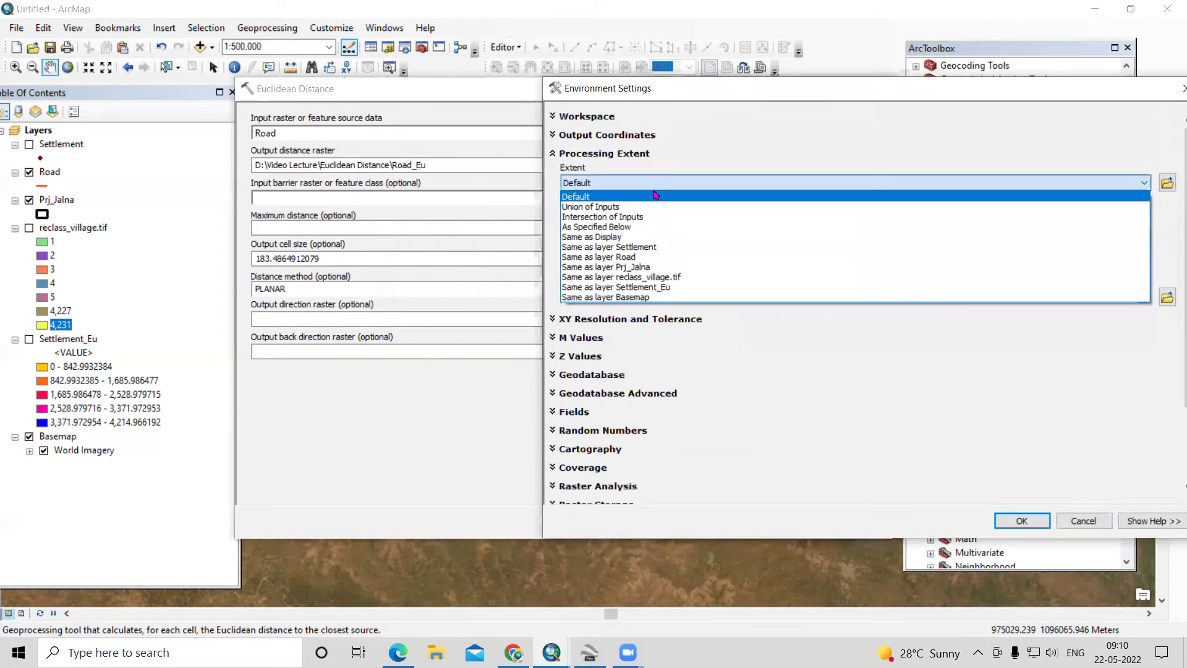
click(660, 264)
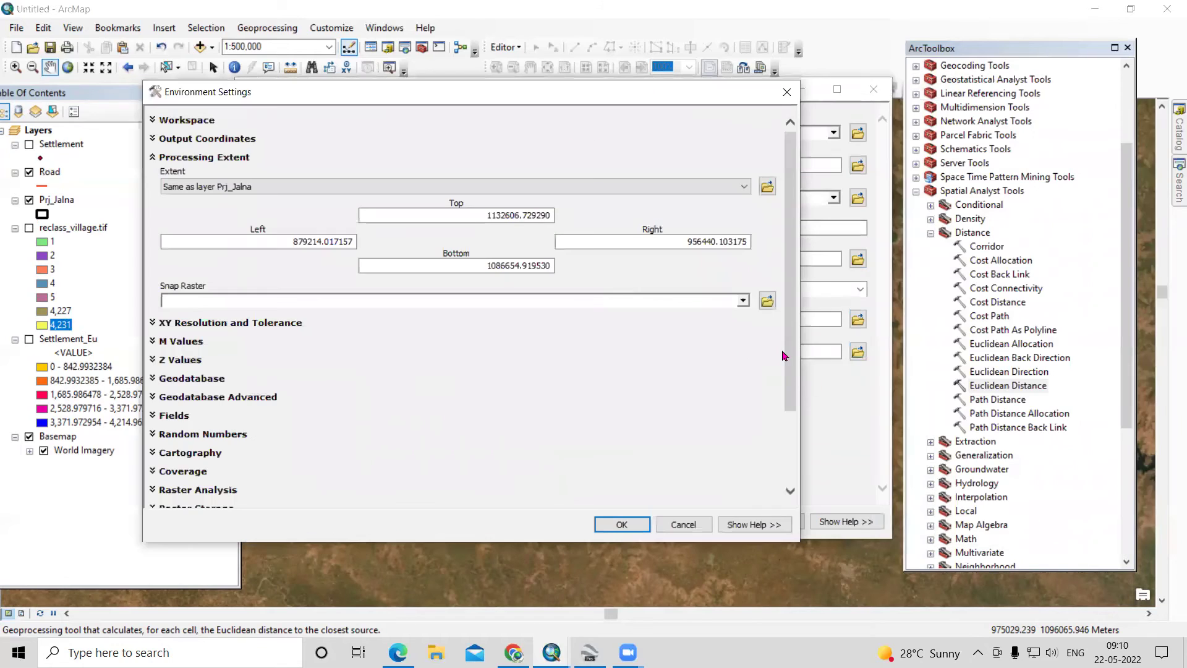
Step: Set the raster analysis mask to Prj_Jalna in the environment settings and run the Euclidean Distance tool for the roads
scroll(792, 363, down, 3)
click(219, 390)
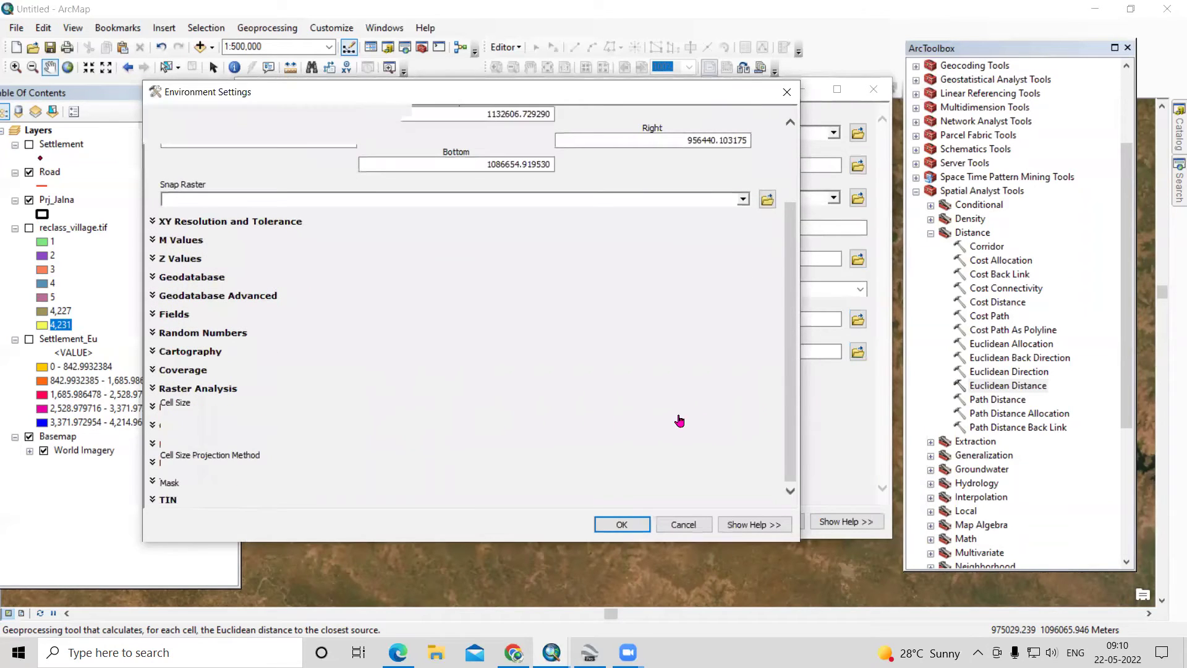
scroll(798, 400, down, 2)
click(742, 400)
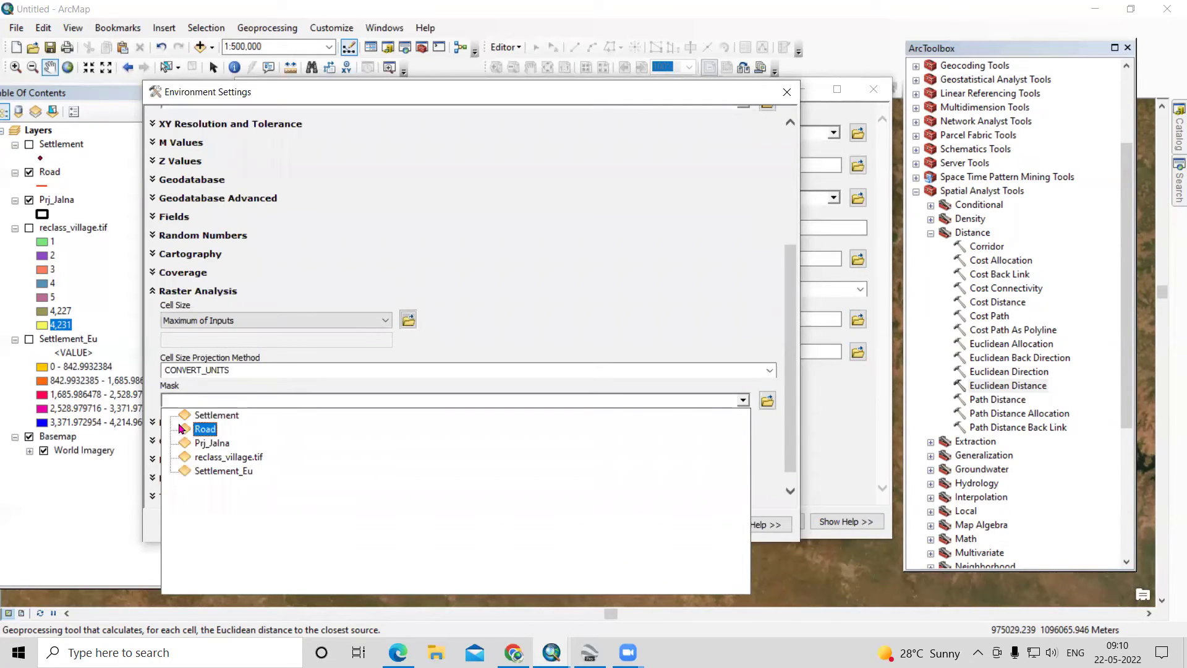
click(204, 443)
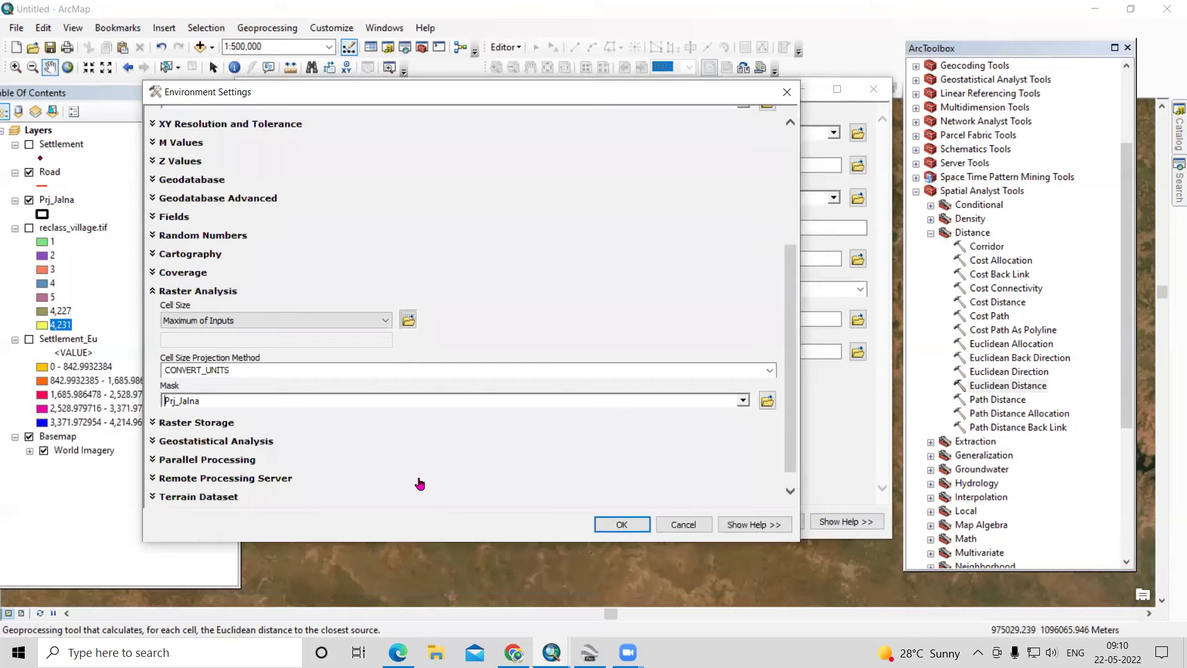
click(612, 532)
click(650, 527)
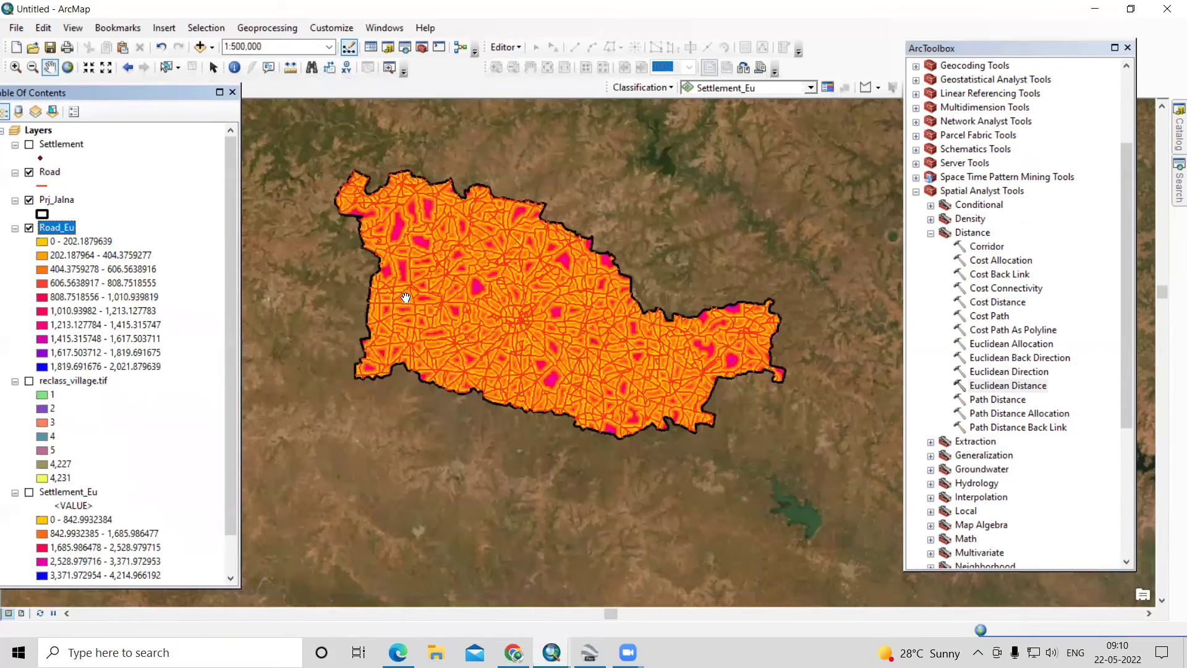
Step: Set the classified symbology of the Road_Eu layer to 5 classes and apply it
scroll(406, 298, up, 3)
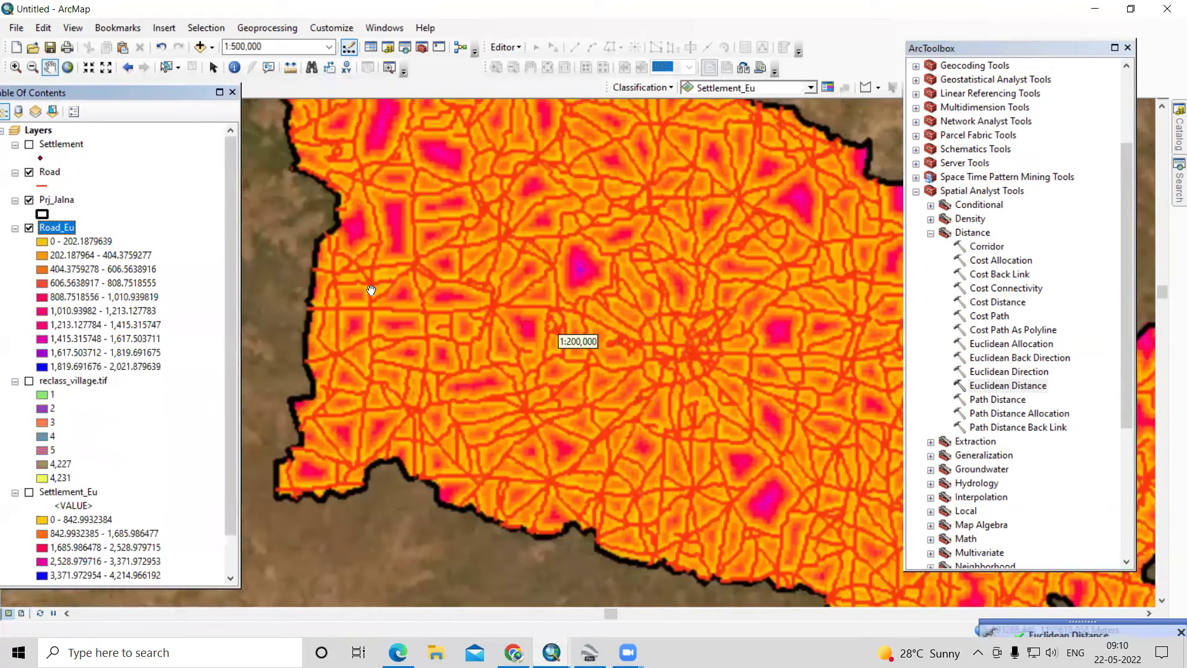
scroll(370, 292, up, 2)
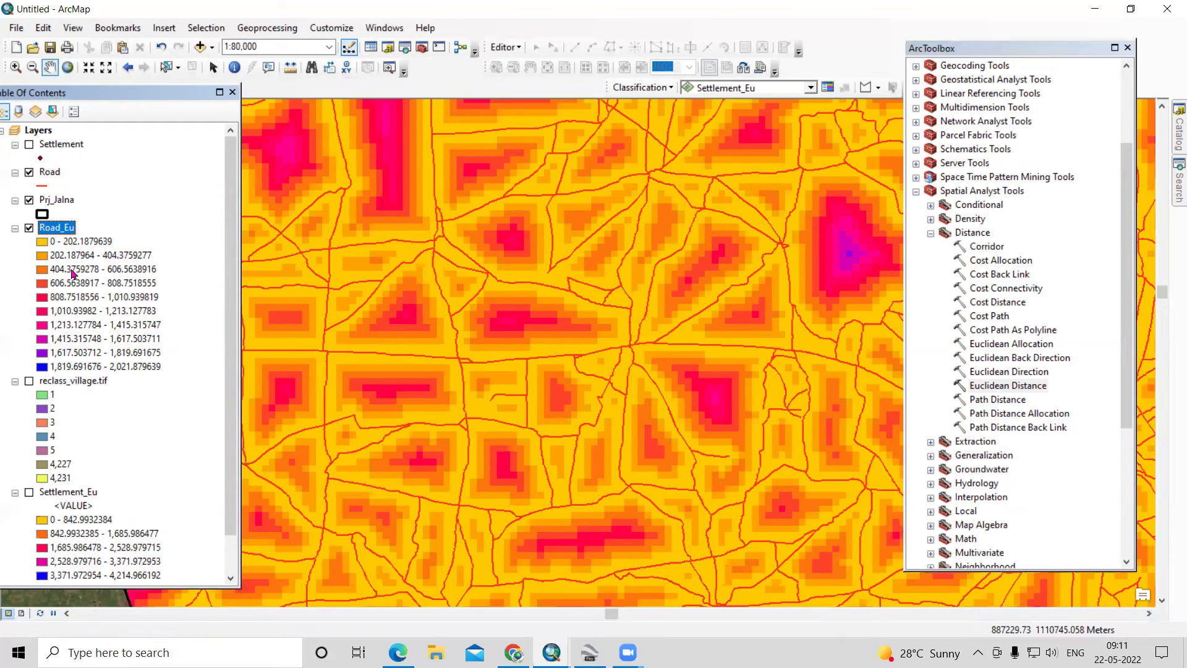
scroll(631, 351, down, 5)
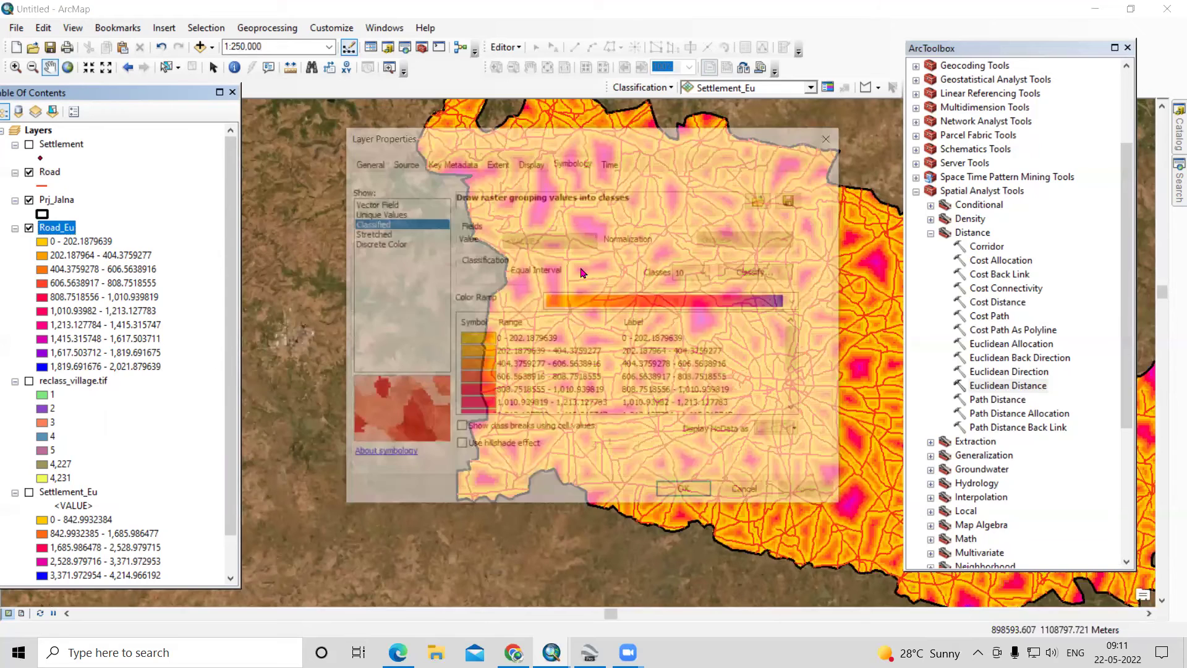
click(705, 273)
click(688, 315)
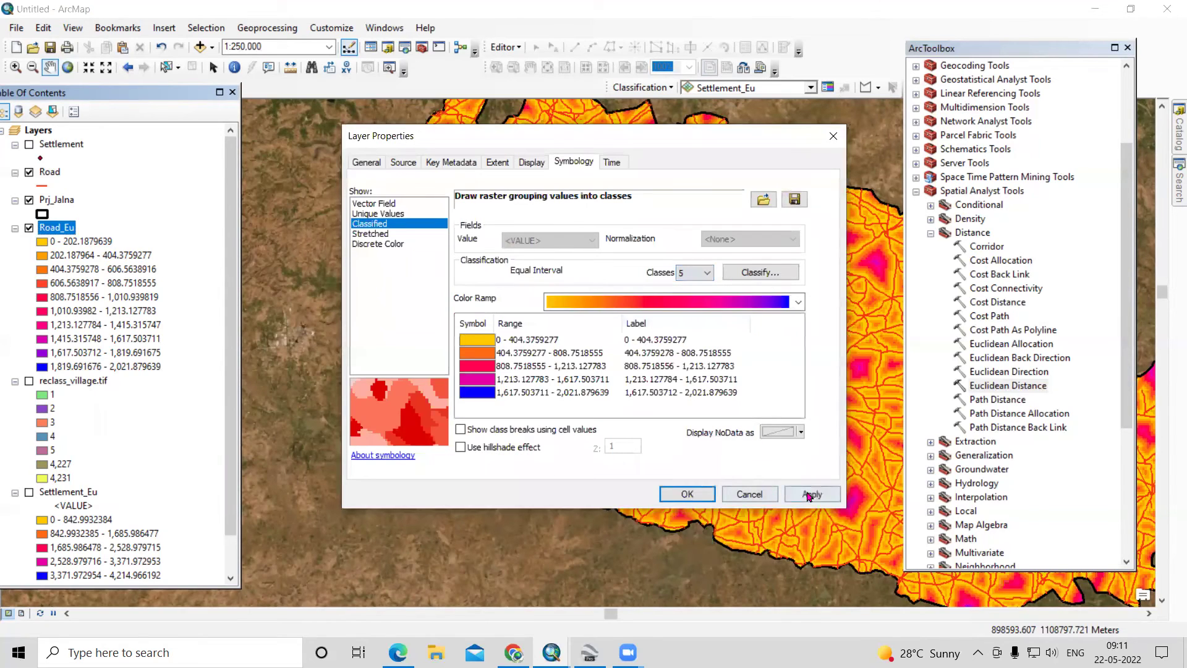
click(811, 493)
click(686, 493)
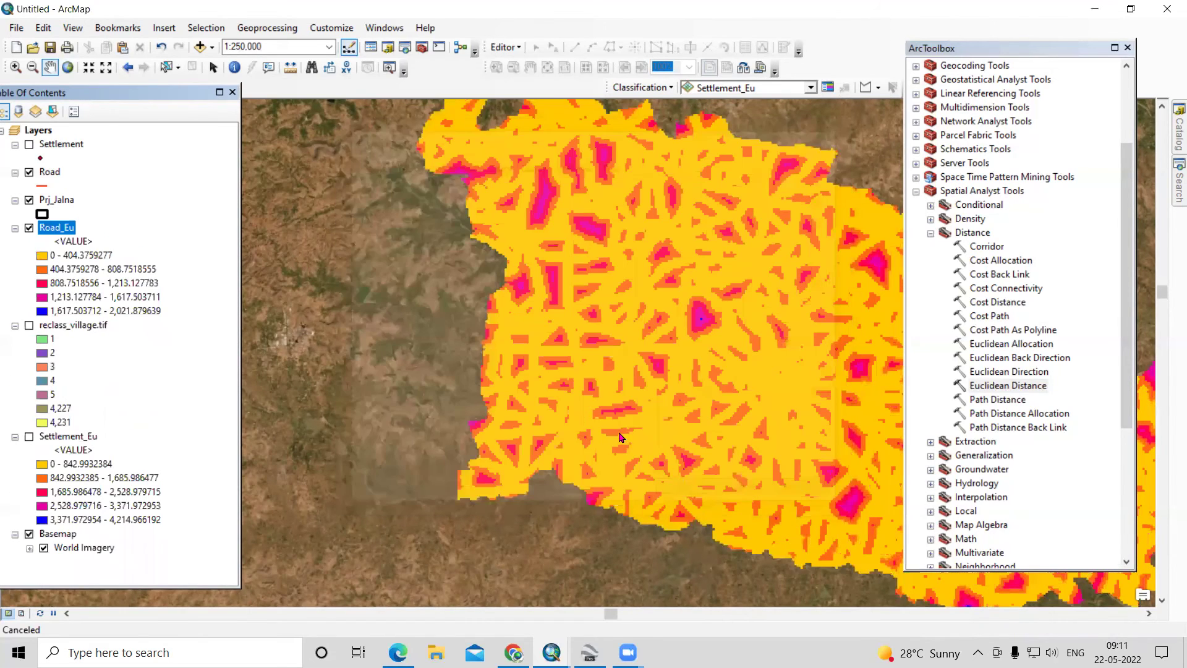
Step: Open the Reclassify tool from the Spatial Analyst Reclass toolset and choose Road_Eu as the input raster
mouse_move(608, 377)
mouse_down()
mouse_move(588, 313)
mouse_move(413, 419)
mouse_up()
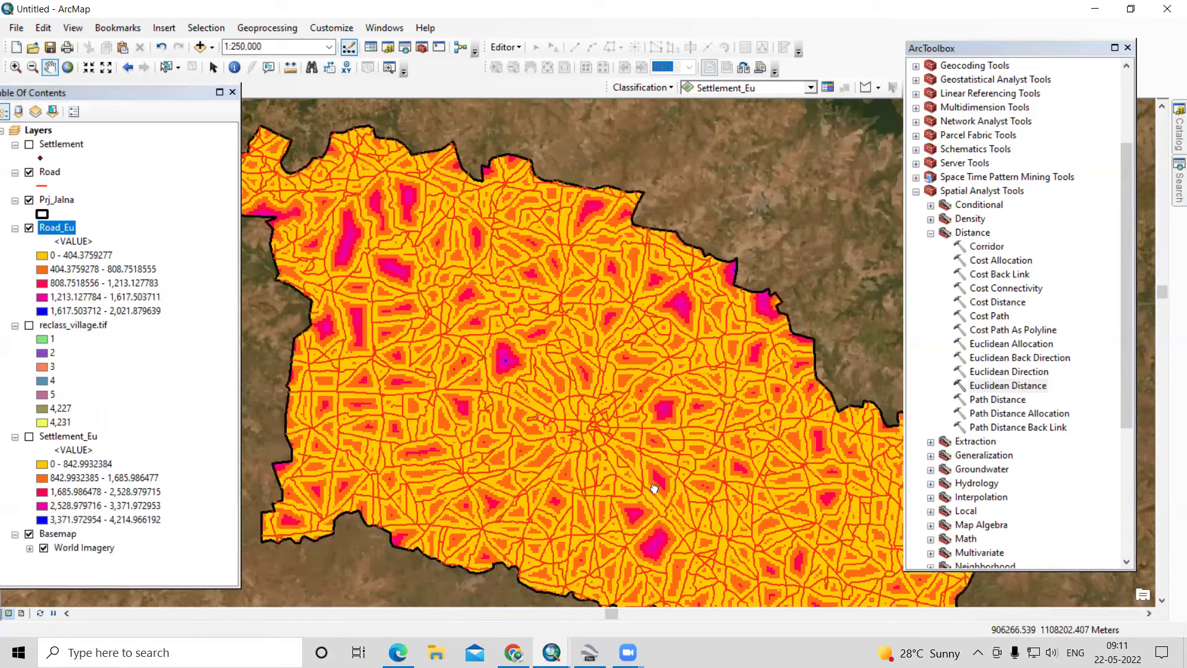
drag(648, 492, 648, 476)
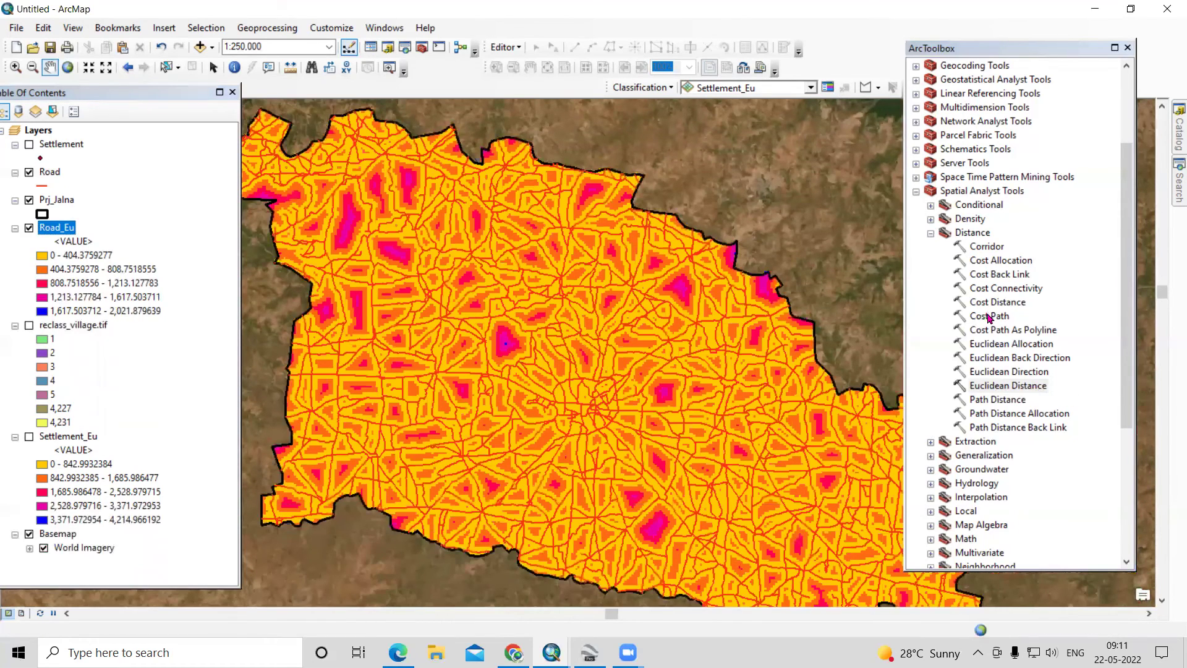
scroll(1032, 405, down, 5)
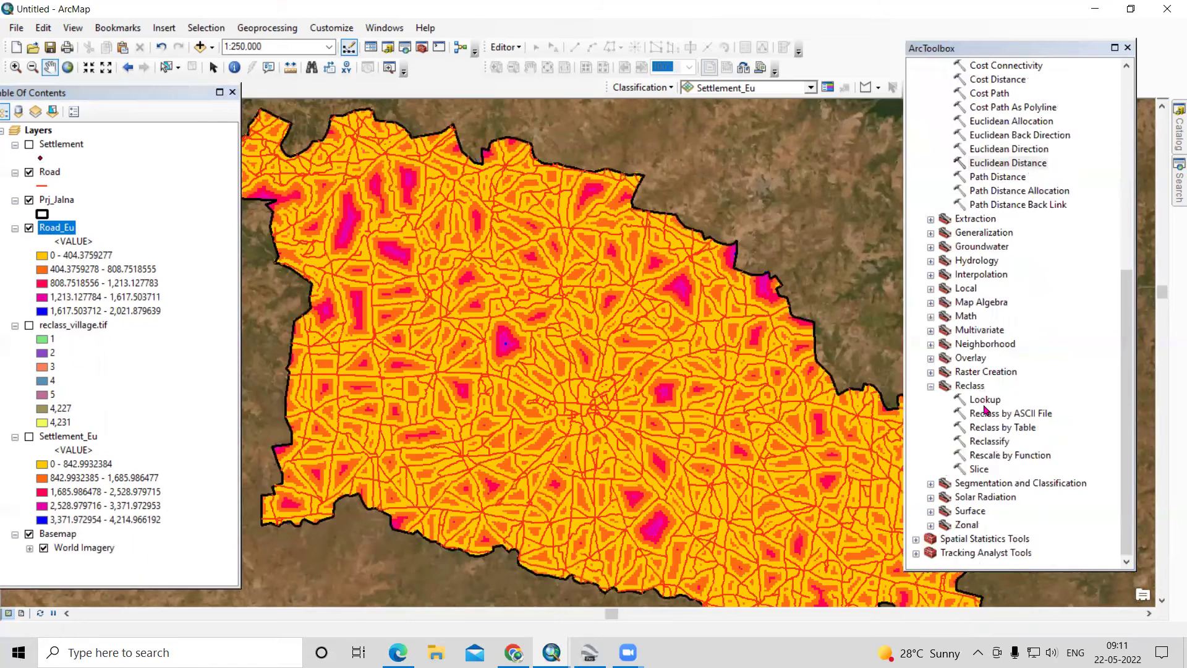
double_click(991, 442)
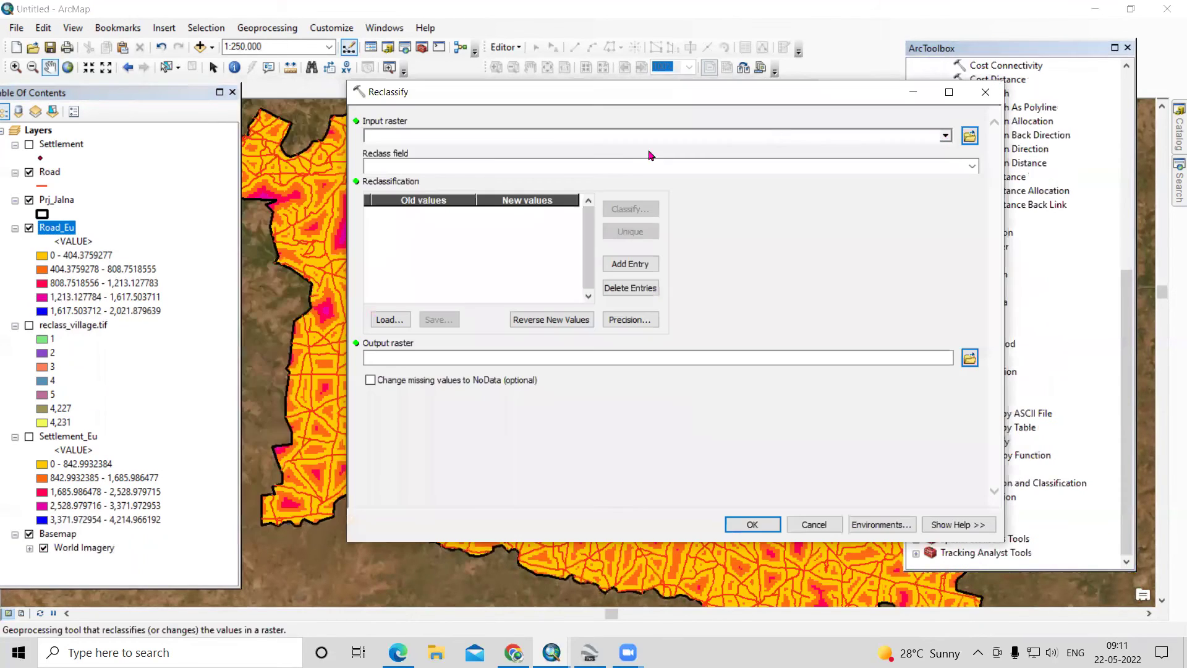
click(432, 137)
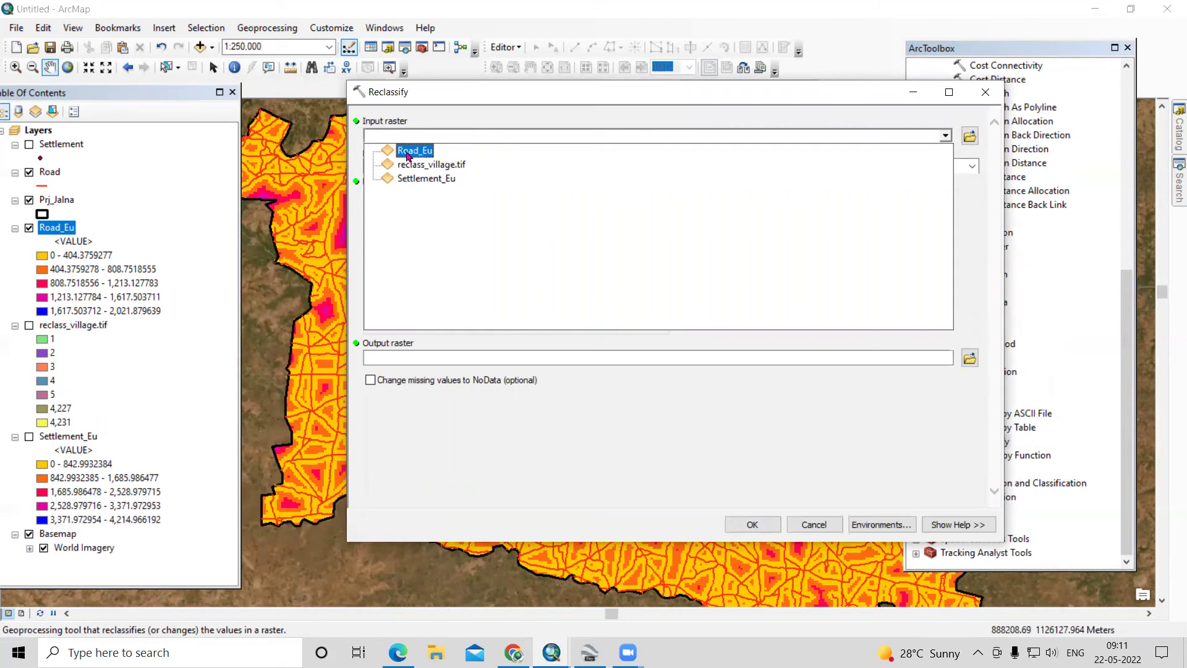
click(409, 154)
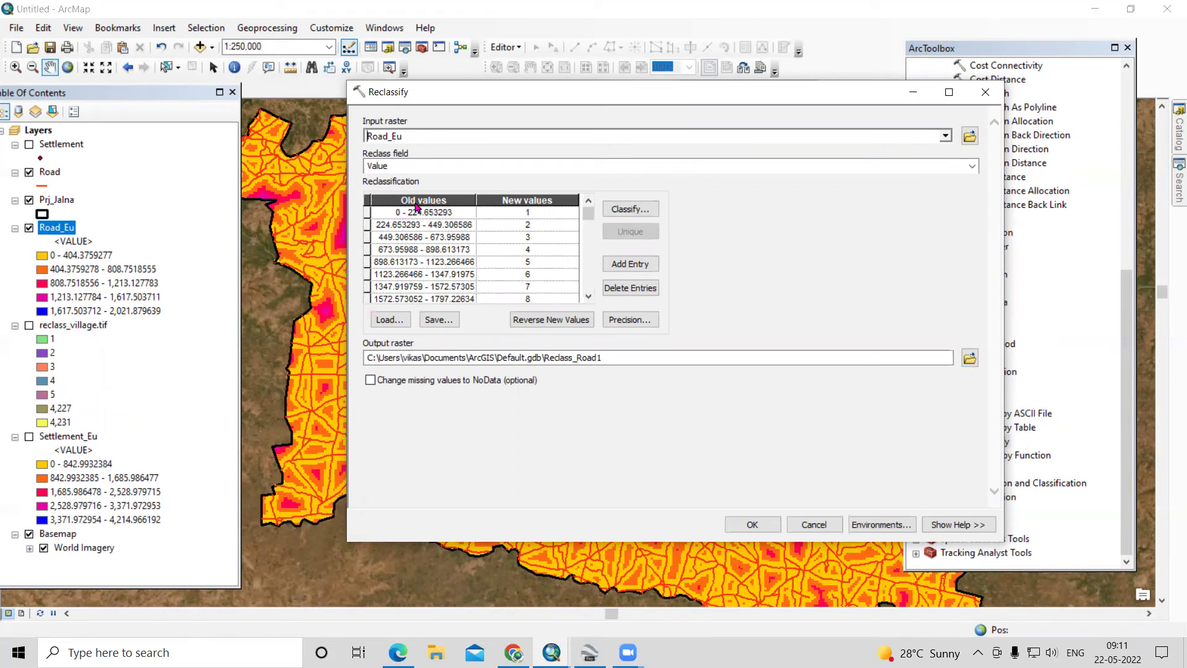
Step: Set the classification of the Road_Eu distance values to 5 classes
click(625, 209)
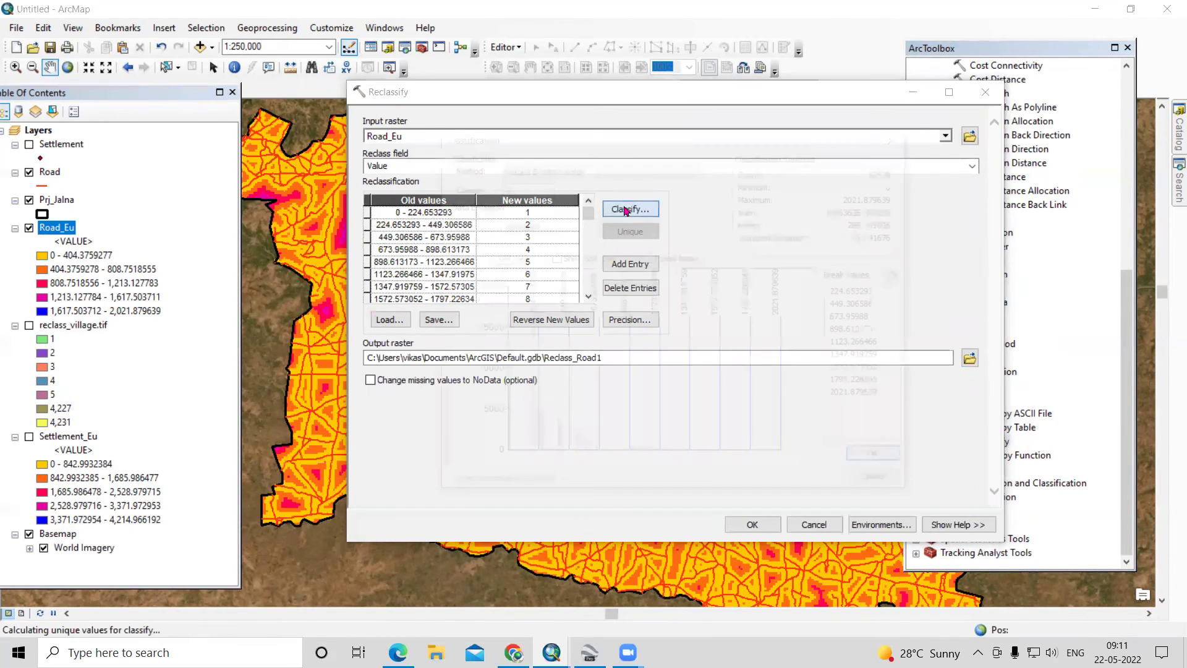
click(544, 187)
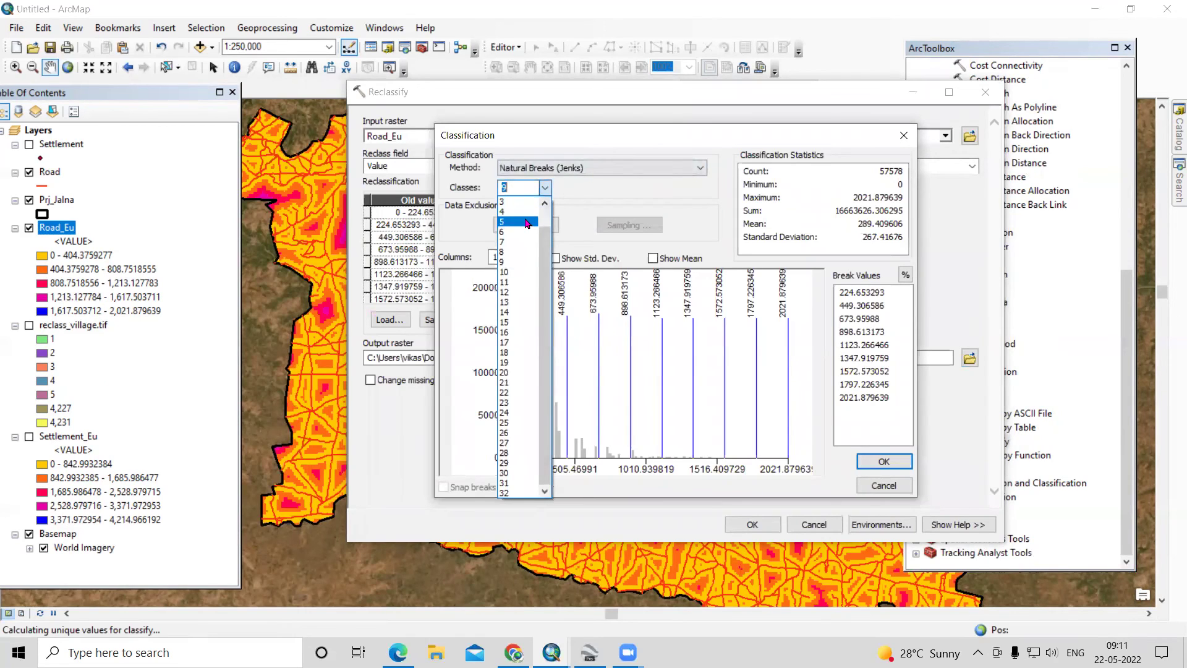
click(527, 223)
click(884, 461)
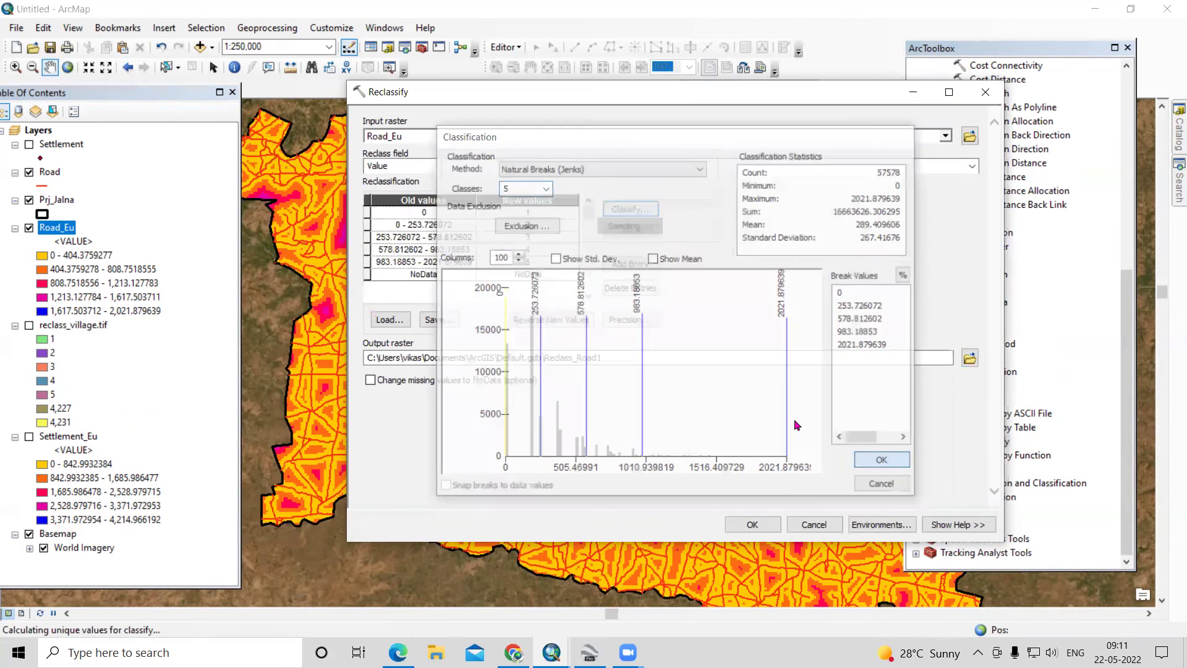
Step: Assign the new values 5, 4, 3, 2 and 1 from the nearest to the farthest distance range and run the reclassification
double_click(530, 213)
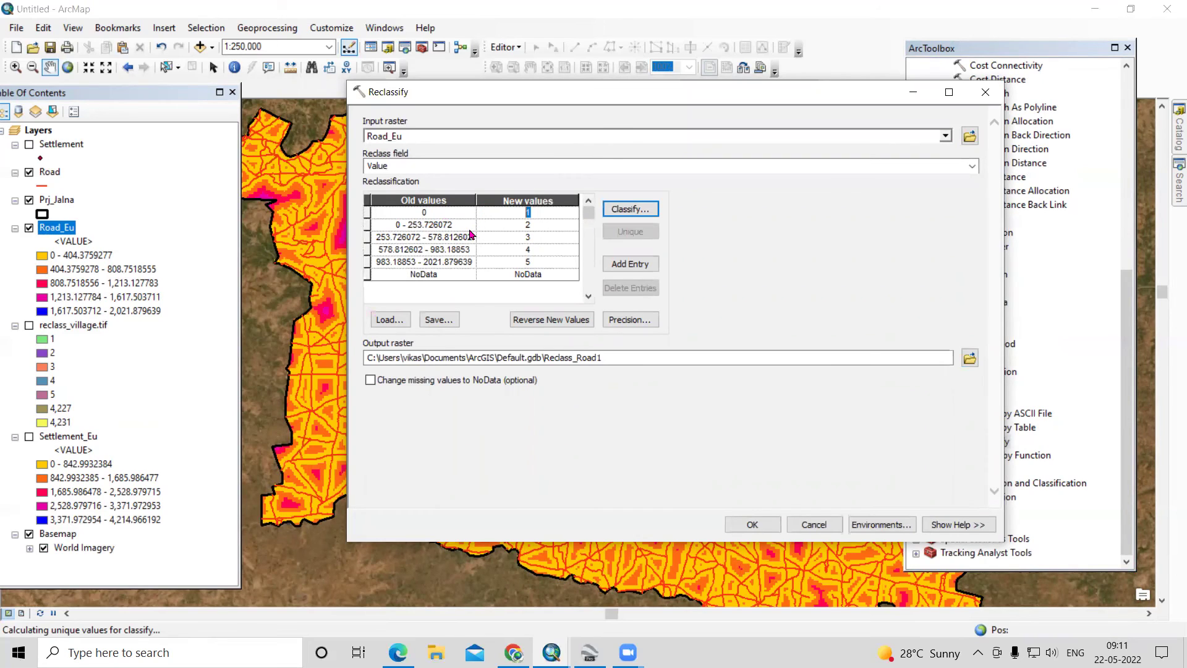
text(5)
key(Tab)
double_click(547, 224)
text(4)
double_click(540, 236)
double_click(543, 247)
text(2)
double_click(545, 262)
key(Return)
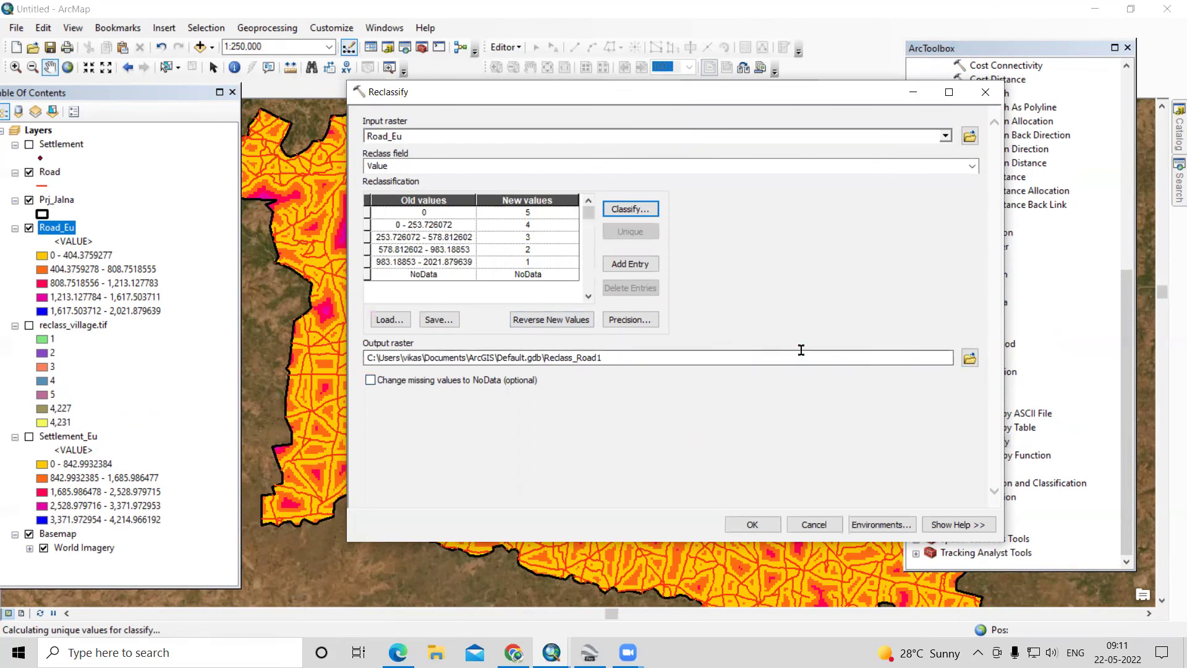
click(751, 524)
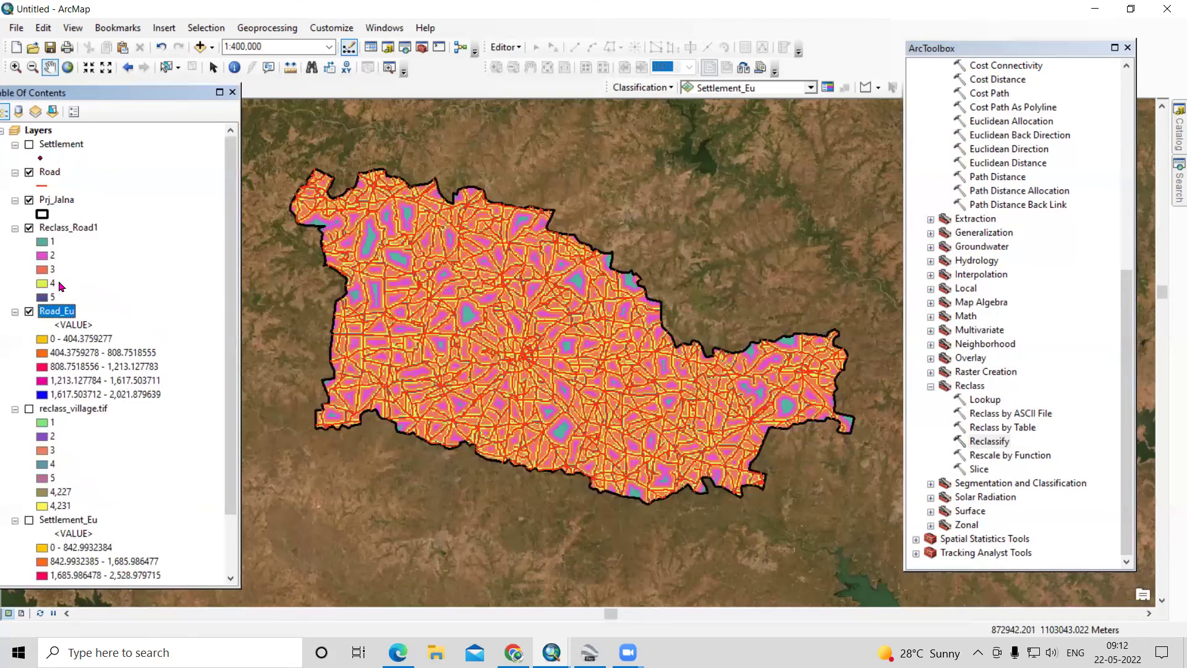
Step: Move the Reclass_Road1 layer above the Settlement layer to the top of the layer order
drag(61, 235, 62, 136)
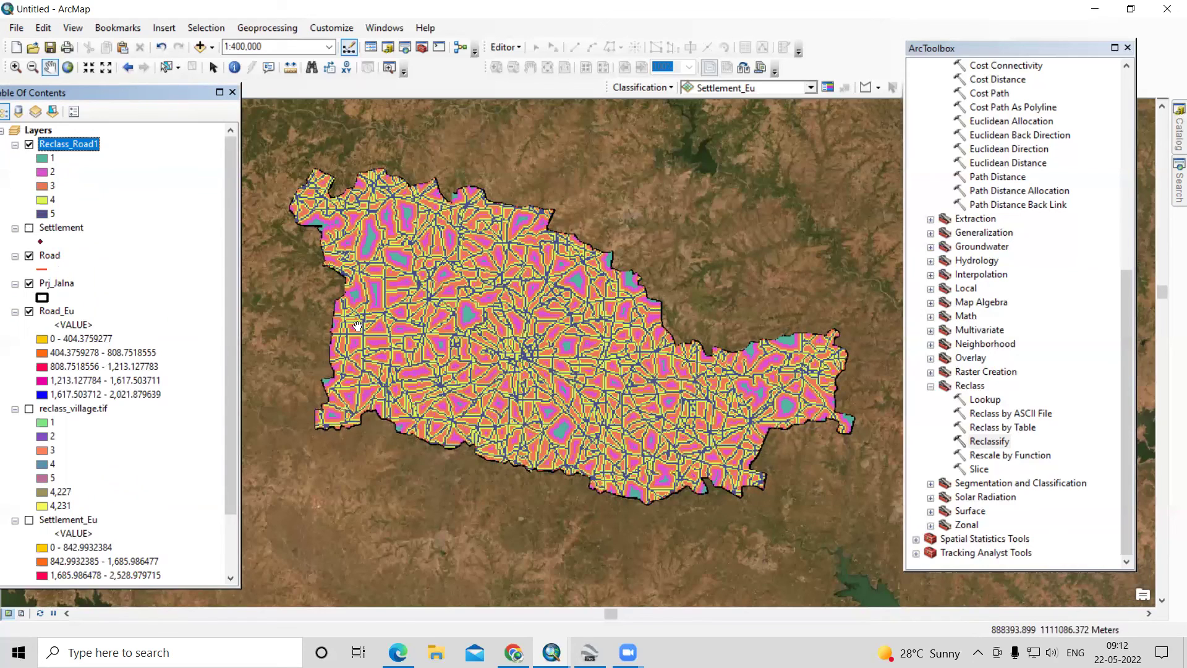
scroll(357, 325, up, 1)
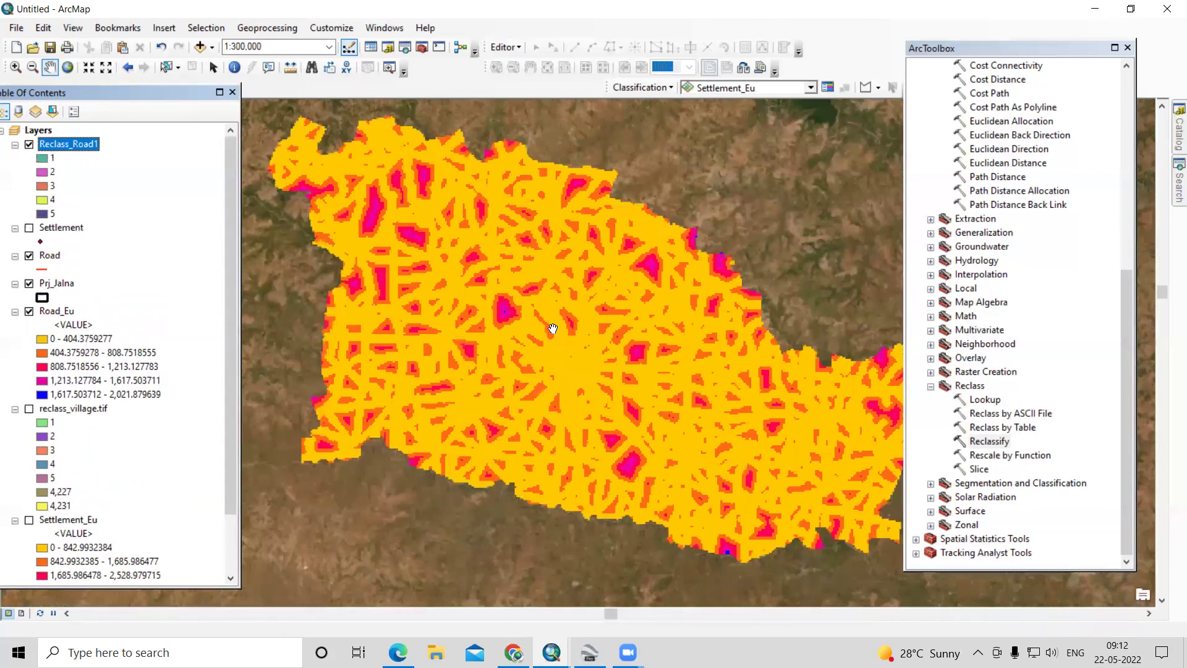